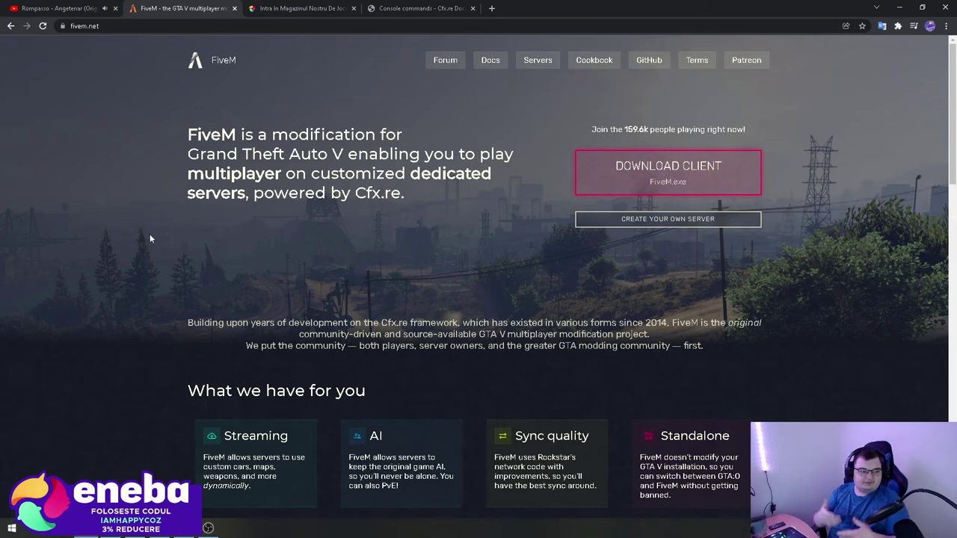
Open the Eneba offer for the Grand Theft Auto V: Premium Online Edition Rockstar Games Launcher key.
click(299, 9)
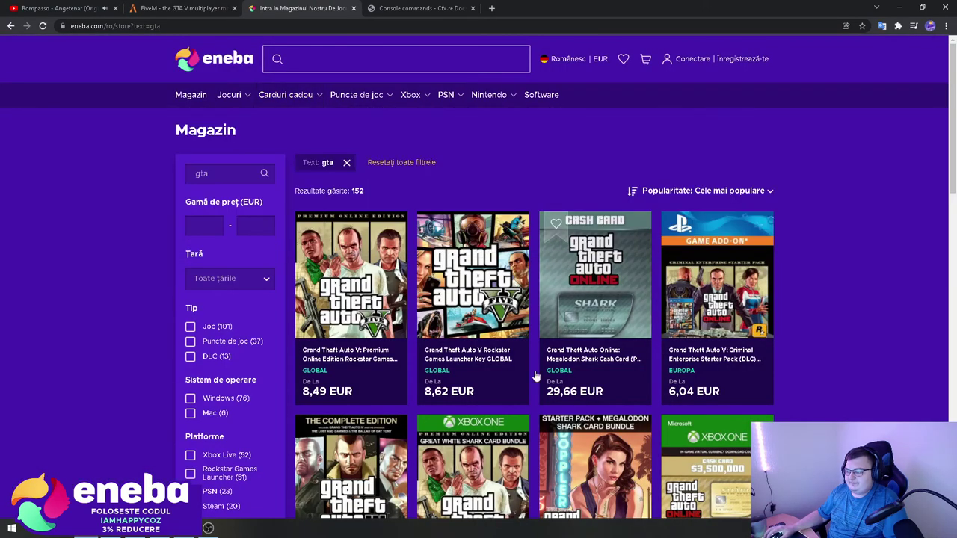
click(357, 296)
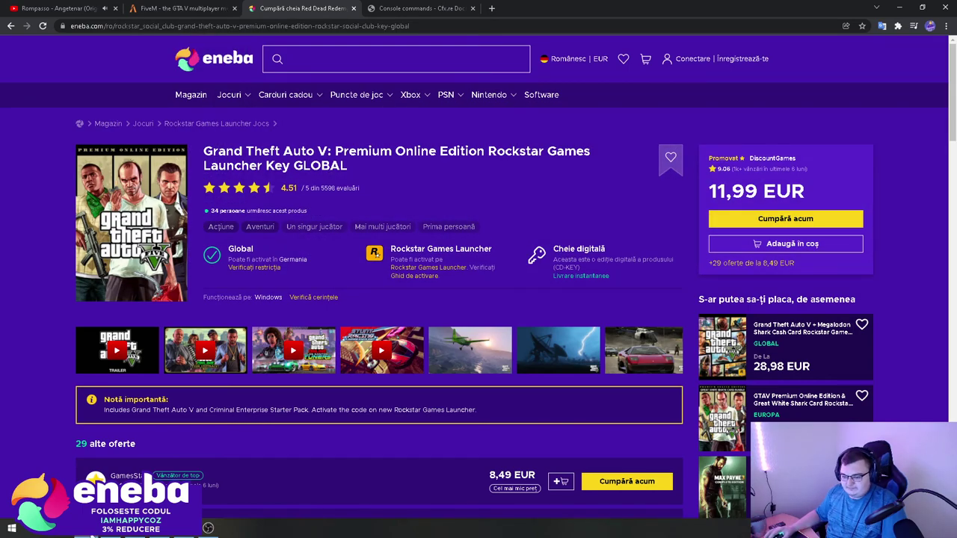
Search the Epic Games Store for "grand" and compare the Grand Theft Auto V price with the Eneba offer.
mouse_move(92, 535)
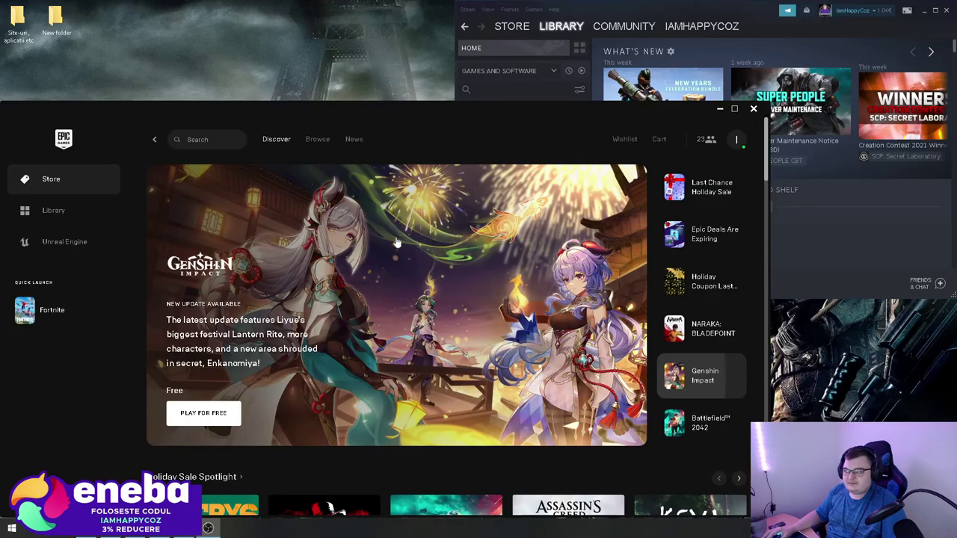
scroll(237, 384, down, 3)
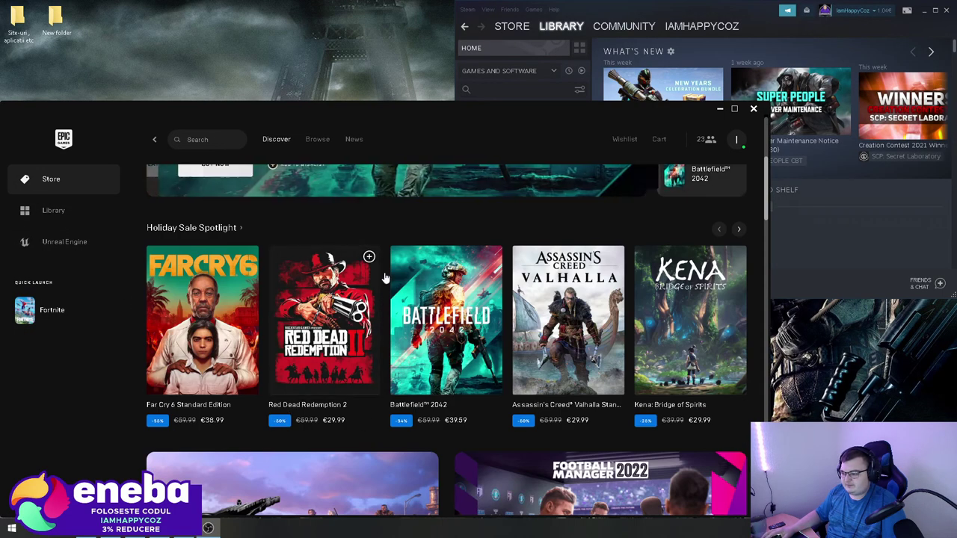
scroll(419, 336, down, 3)
scroll(422, 365, down, 3)
click(54, 210)
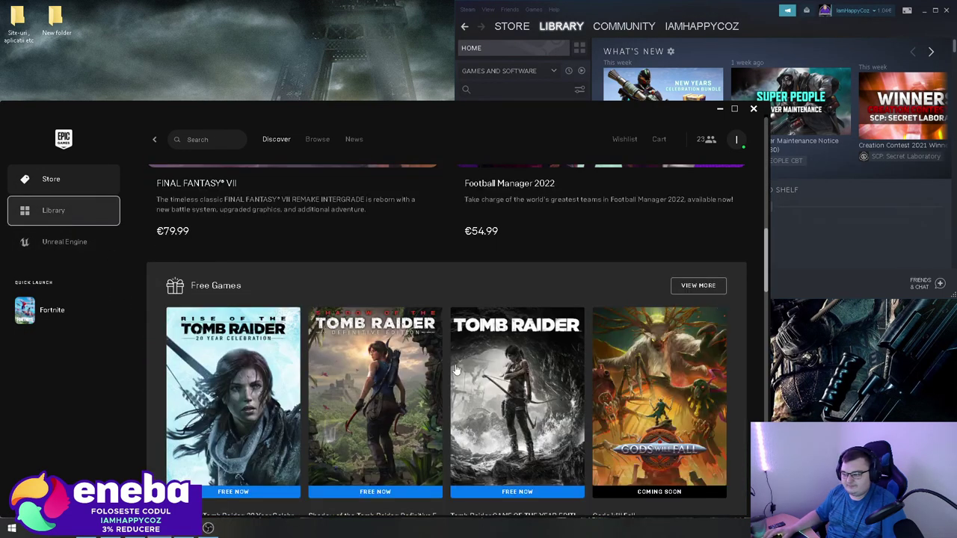
click(213, 141)
text(grand)
key(Return)
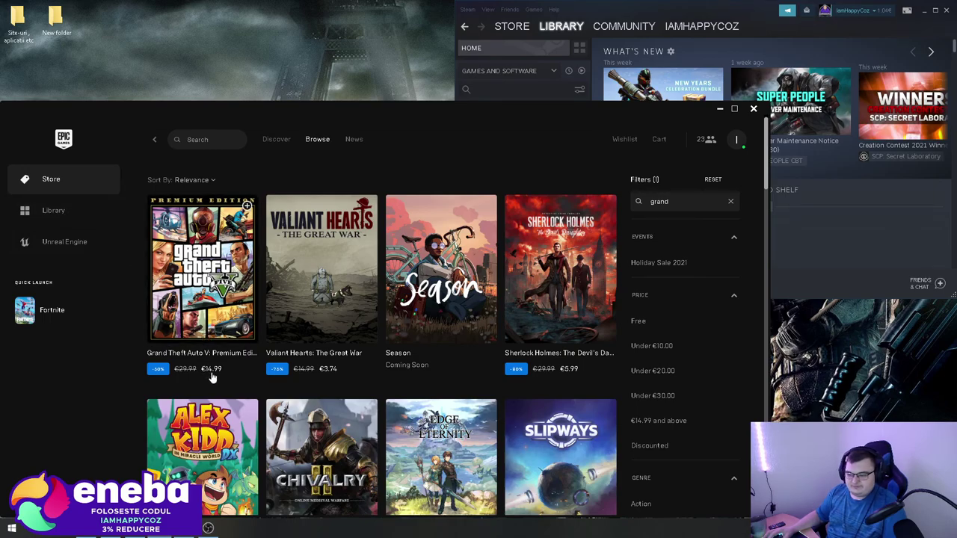
click(86, 529)
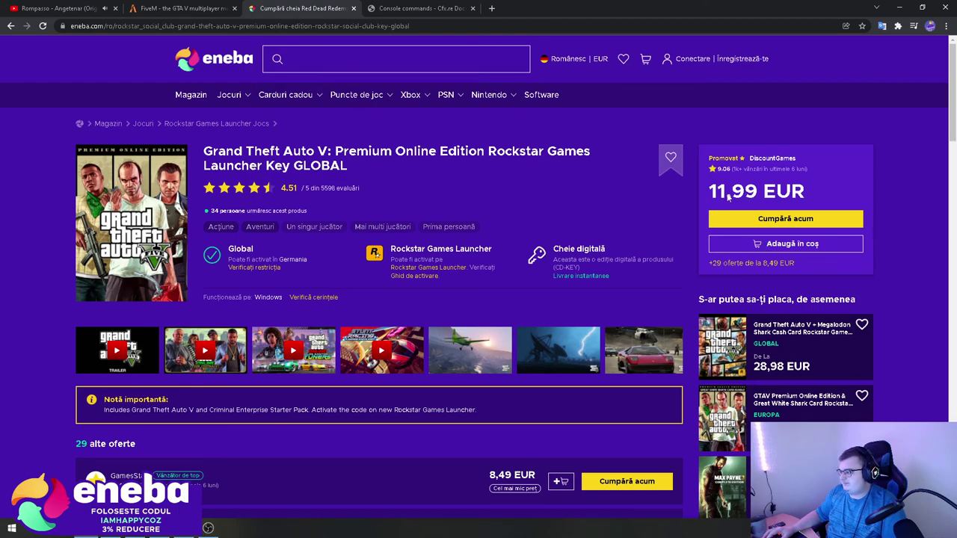
click(899, 8)
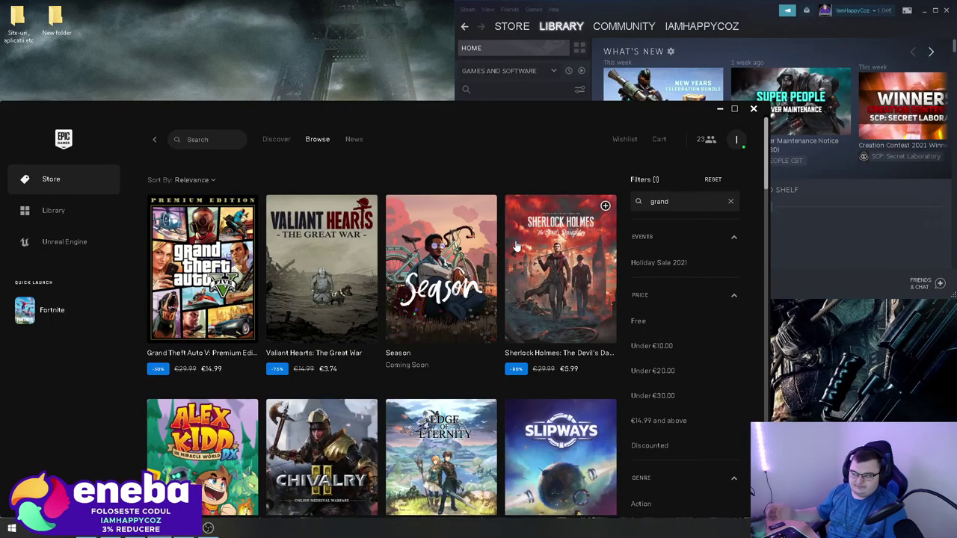
Bring up Steam's product activation at the product code entry and close it without entering a code.
click(599, 9)
click(490, 283)
click(519, 268)
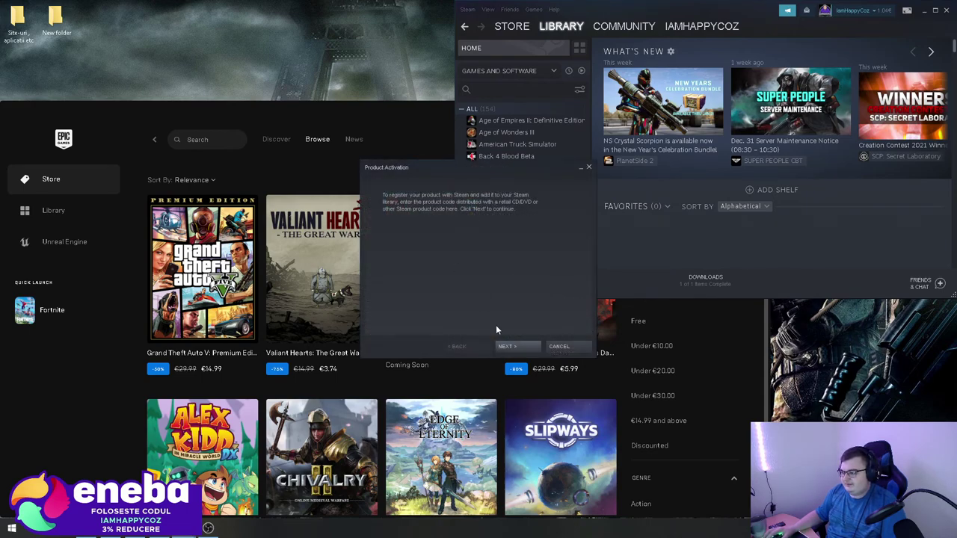
click(525, 347)
click(517, 346)
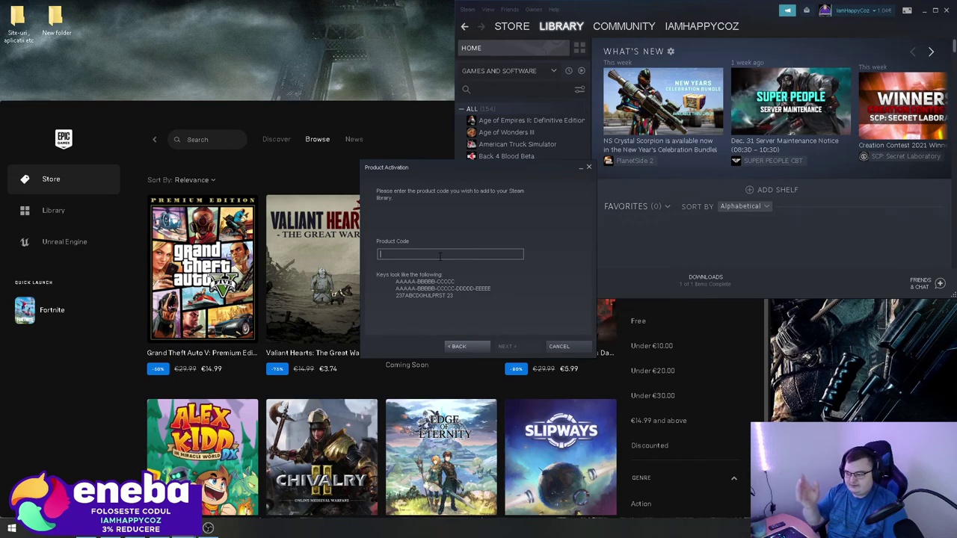
click(559, 346)
Search the Steam library for "gra" and open the Grand Theft Auto V page.
scroll(508, 180, down, 5)
click(508, 170)
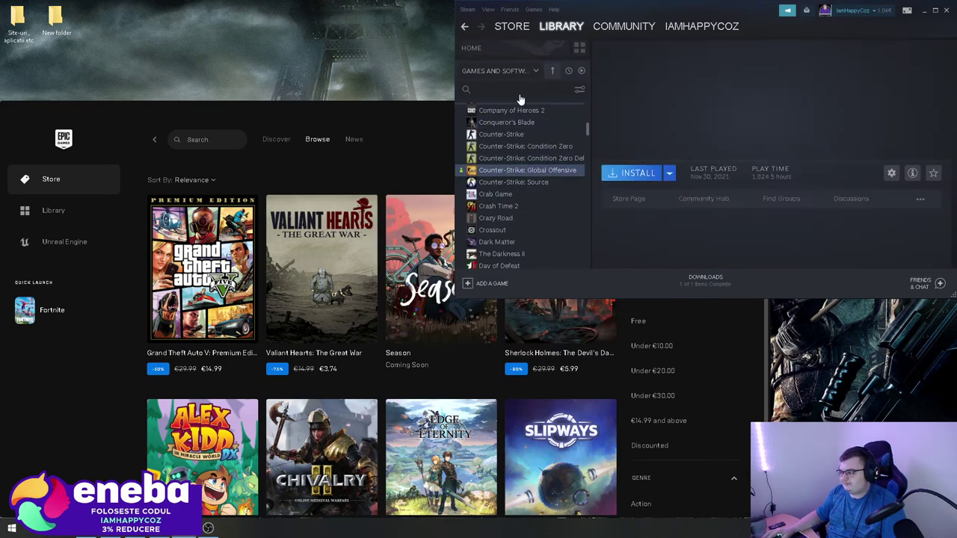
text(gra)
double_click(502, 135)
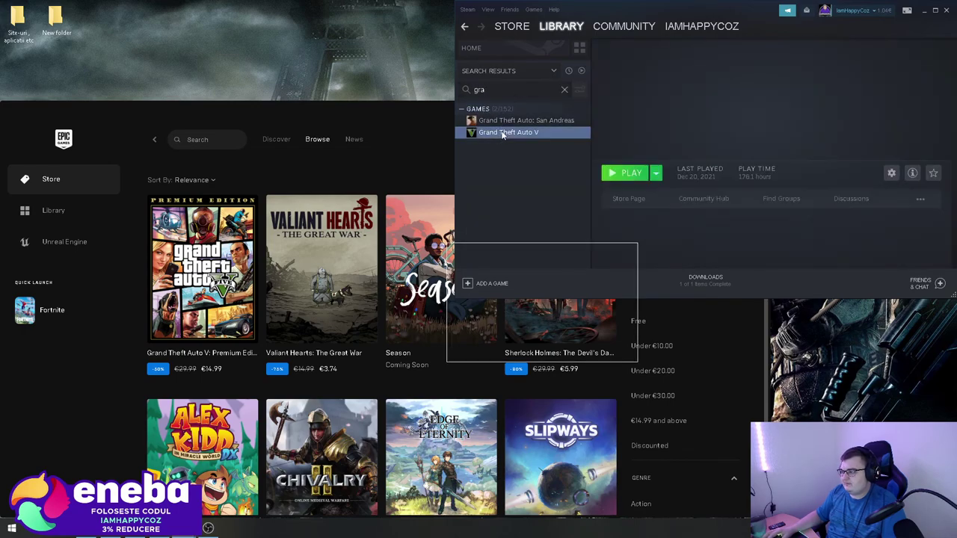
click(534, 291)
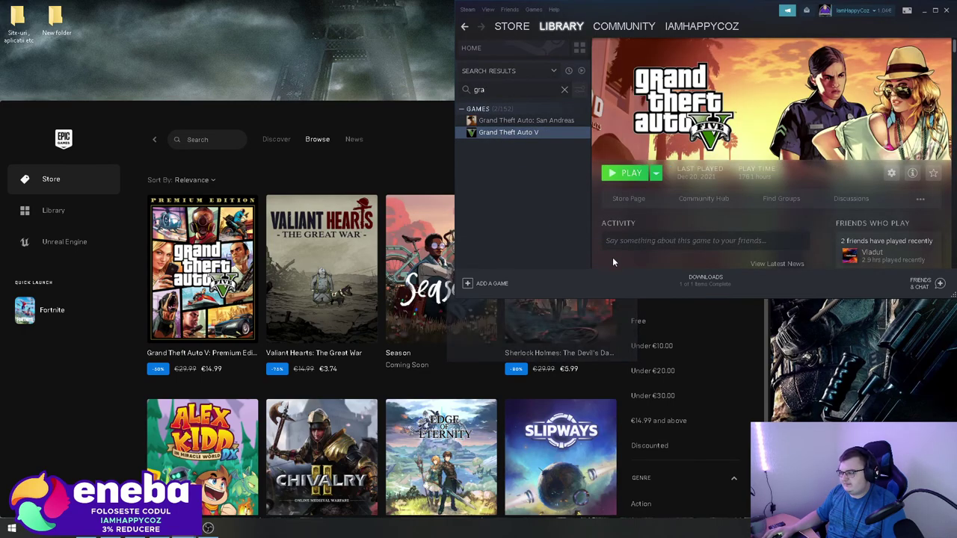
View the general properties of Grand Theft Auto V in Steam and close them.
right_click(518, 135)
click(536, 198)
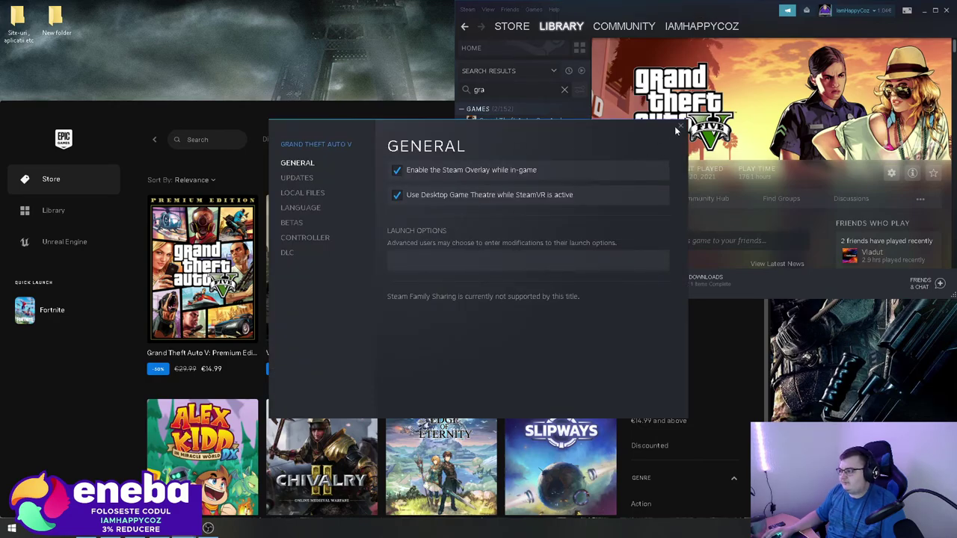
click(675, 130)
Close the Steam and Epic Games windows to clear the desktop.
click(562, 27)
click(946, 10)
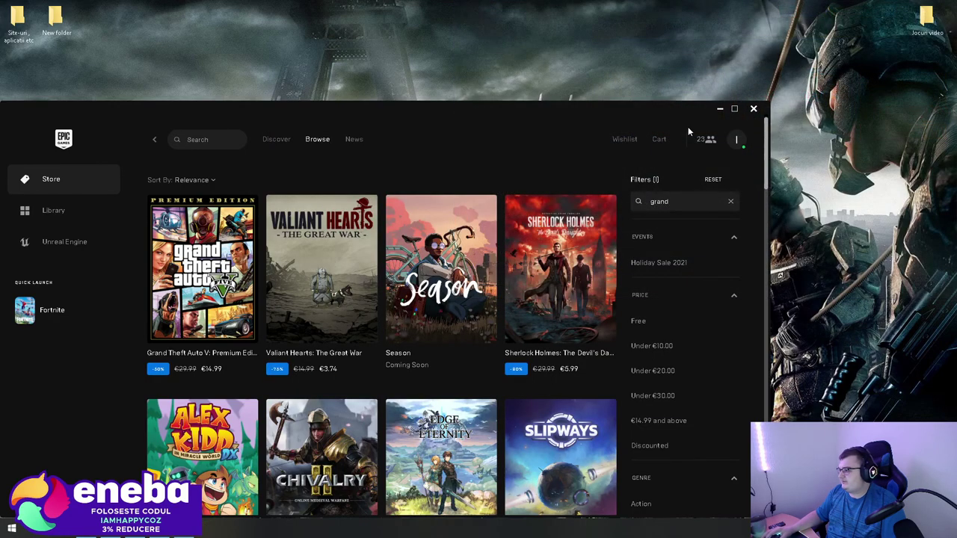
click(755, 110)
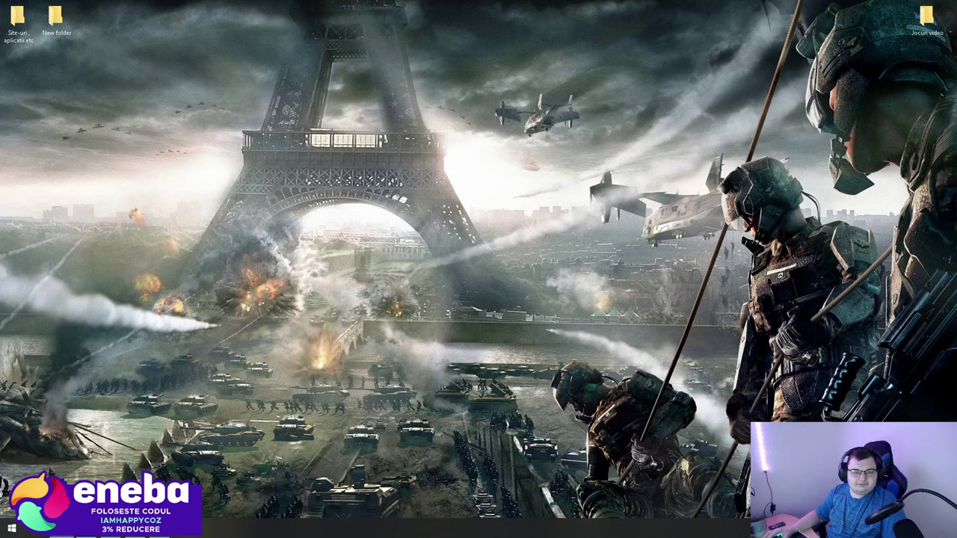
Open the Jocuri video folder and inspect the target path in the FiveM shortcut's properties.
double_click(926, 19)
click(325, 172)
right_click(325, 172)
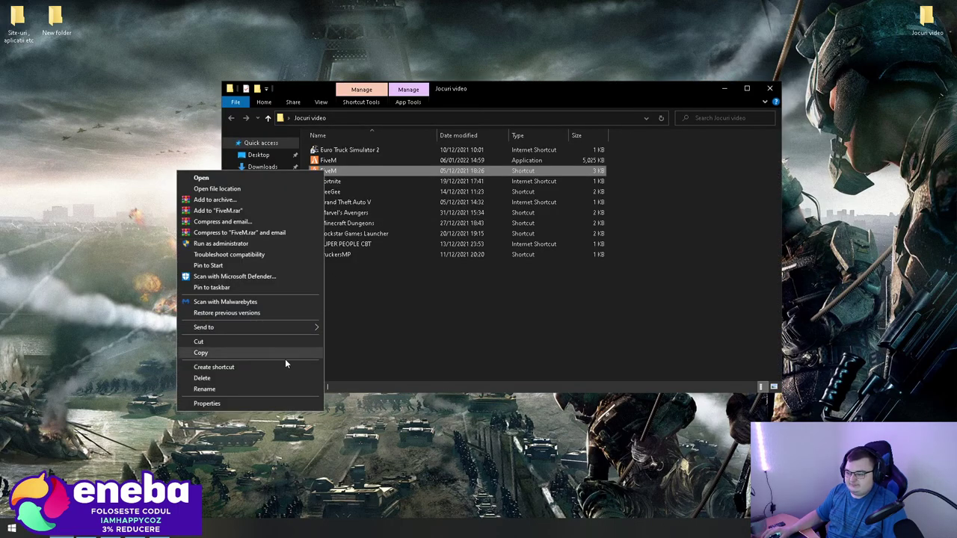
click(257, 403)
click(449, 272)
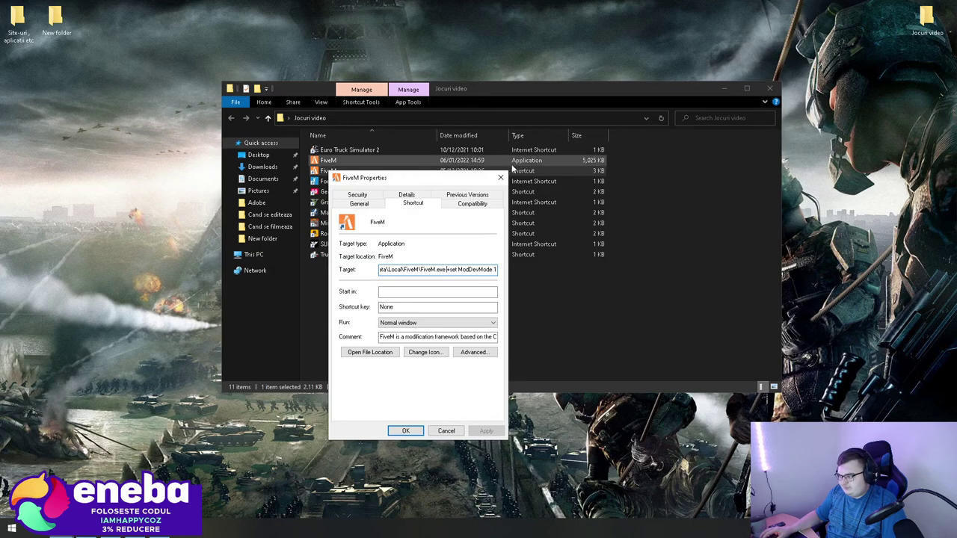
click(500, 178)
Reopen the FiveM shortcut's properties and select the "+set ModDevMode 1" parameter in its target.
right_click(368, 171)
click(252, 404)
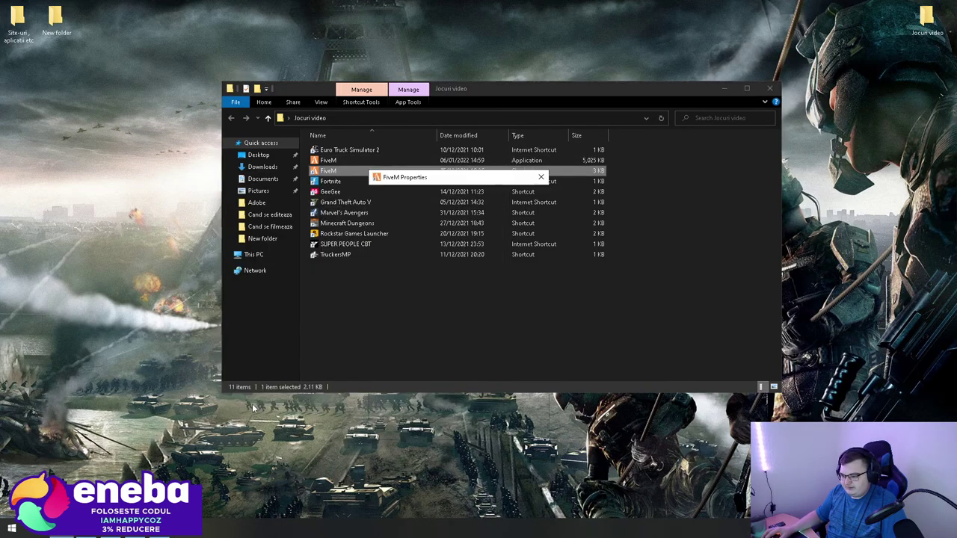
click(488, 271)
drag(488, 271, 525, 271)
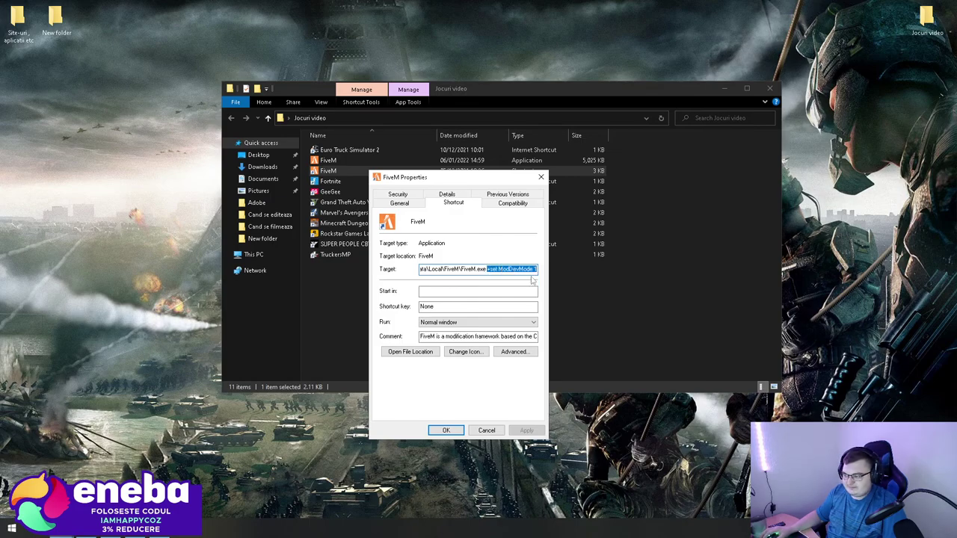
Try appending -1049 after "+set ModDevMode 1" in the FiveM shortcut's target, and discard the changes.
key(End)
text(+)
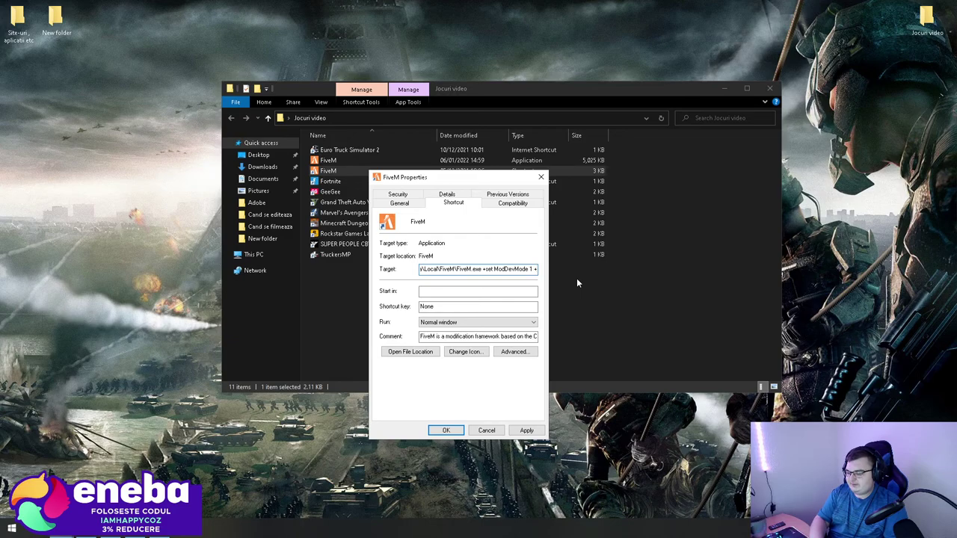
key(BackSpace)
text(-1)
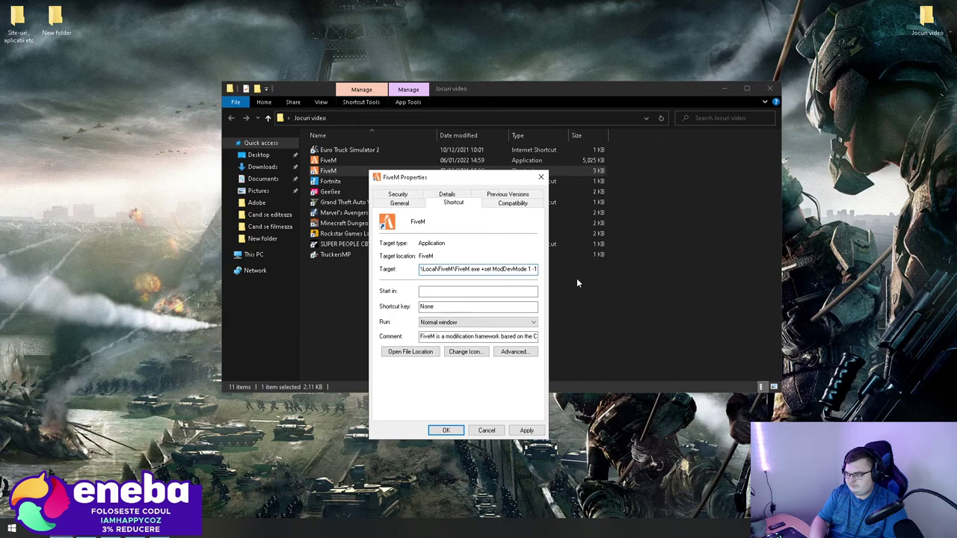
text(045)
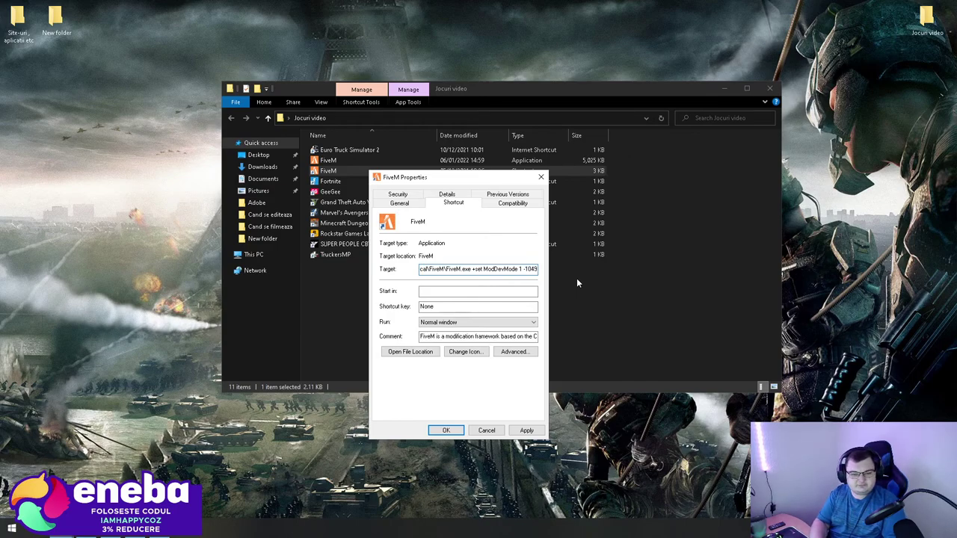
key(BackSpace)
key(BackSpace)
key(BackSpace)
key(BackSpace)
key(BackSpace)
key(BackSpace)
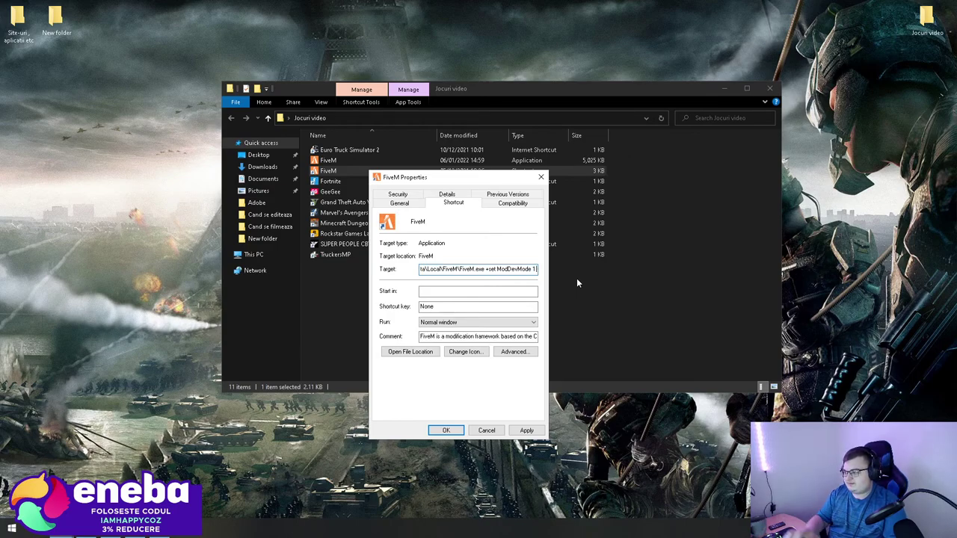
click(486, 429)
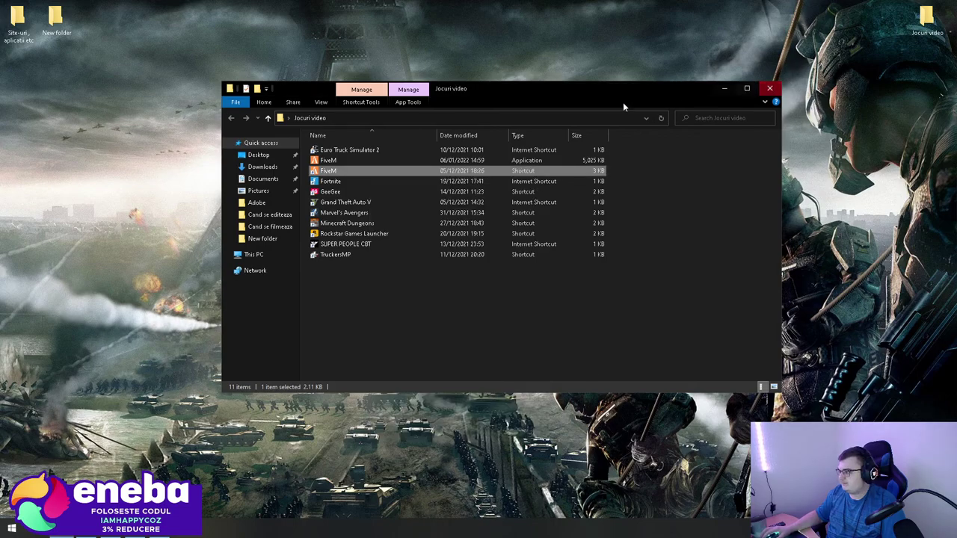
Minimize the Jocuri video folder, dismiss FiveM's sign-in prompt and join the Terra Romania Advance Roleplay server.
click(724, 88)
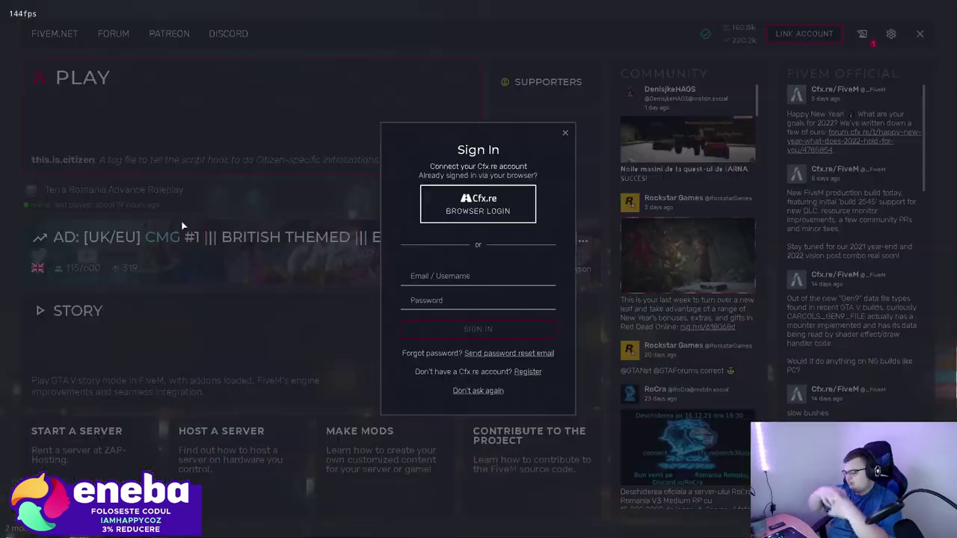
click(566, 134)
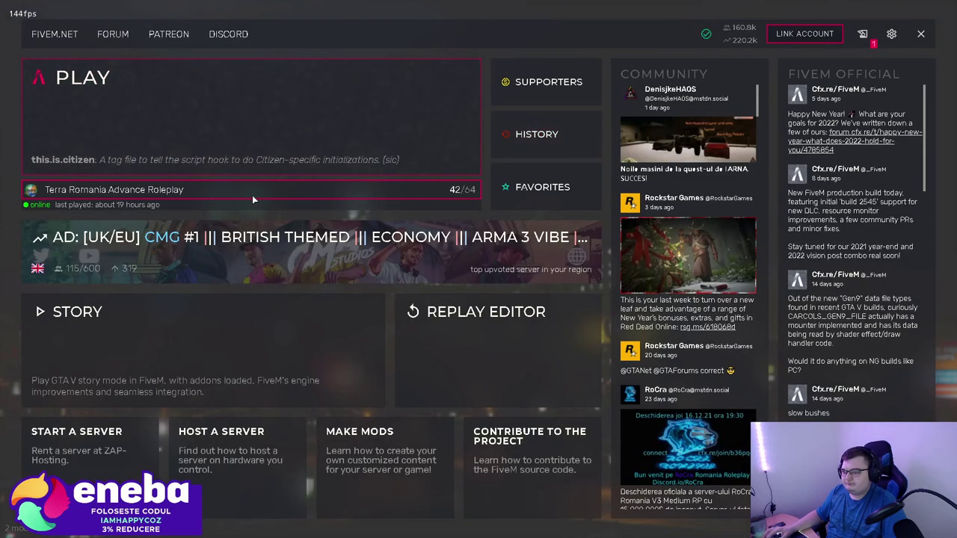
click(252, 193)
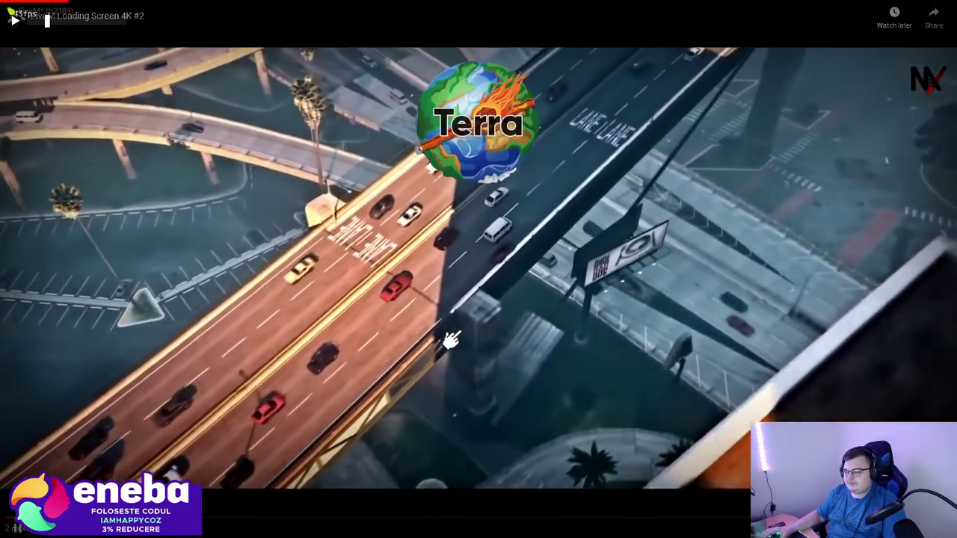
Open the FiveM console, and switch to the Console commands documentation page in Chrome.
key(F8)
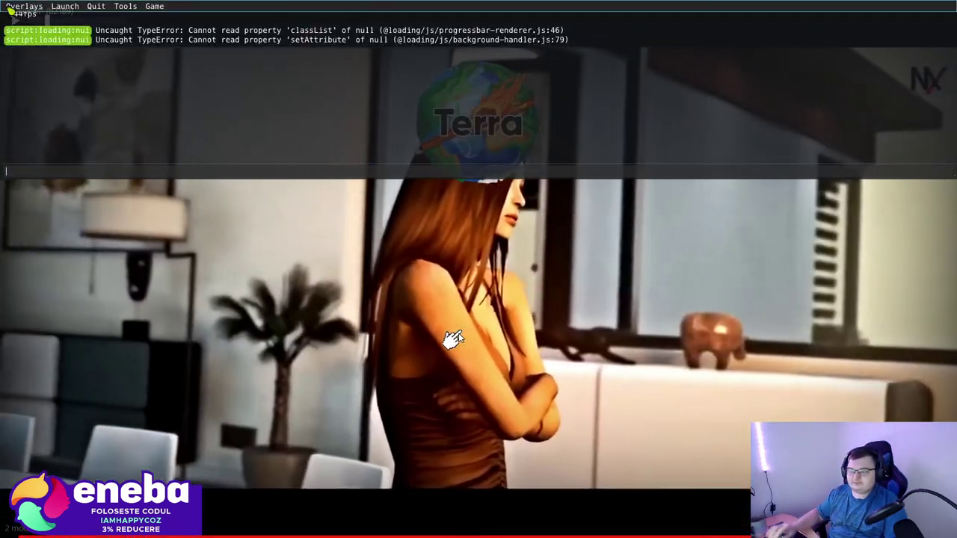
key(alt+Tab)
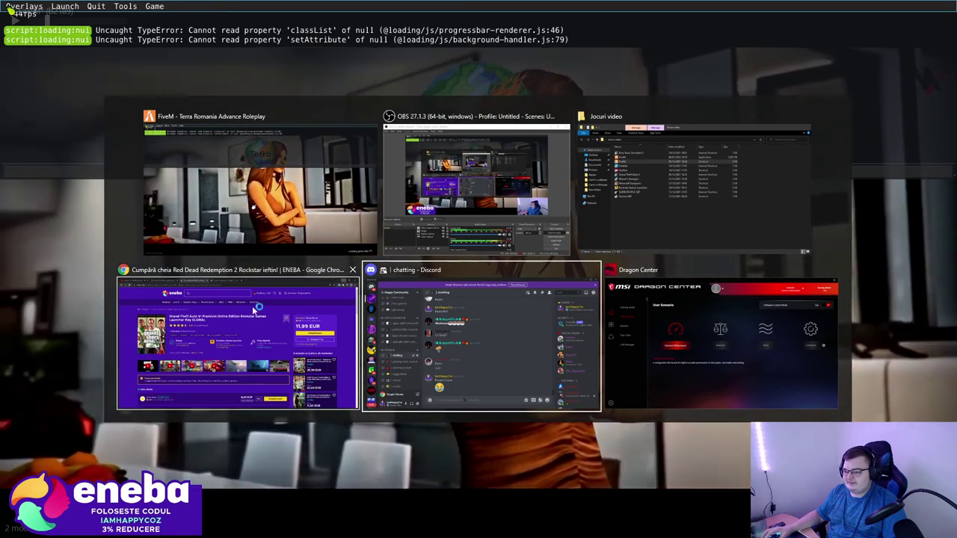
click(338, 321)
key(ctrl+Tab)
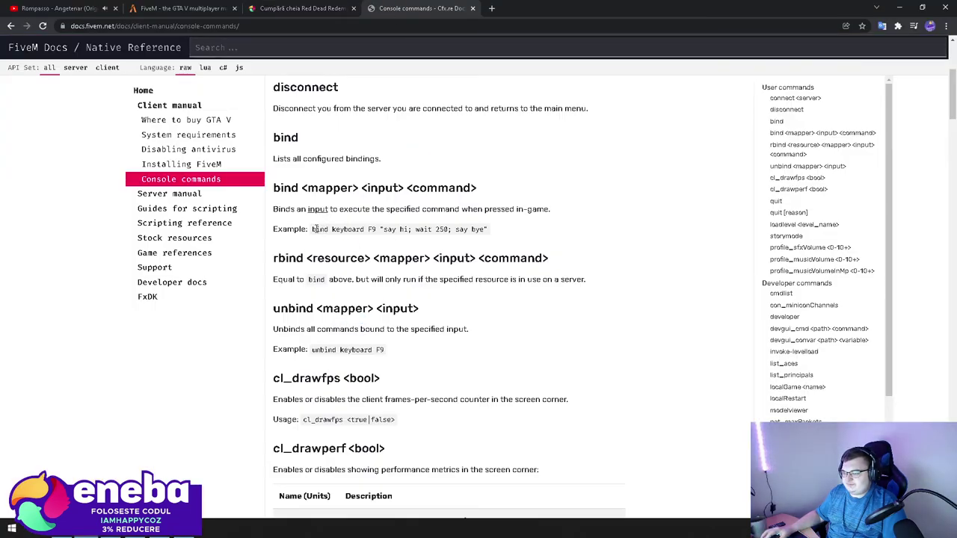
Examine the documentation's examples for the bind and unbind console commands.
drag(330, 230, 413, 234)
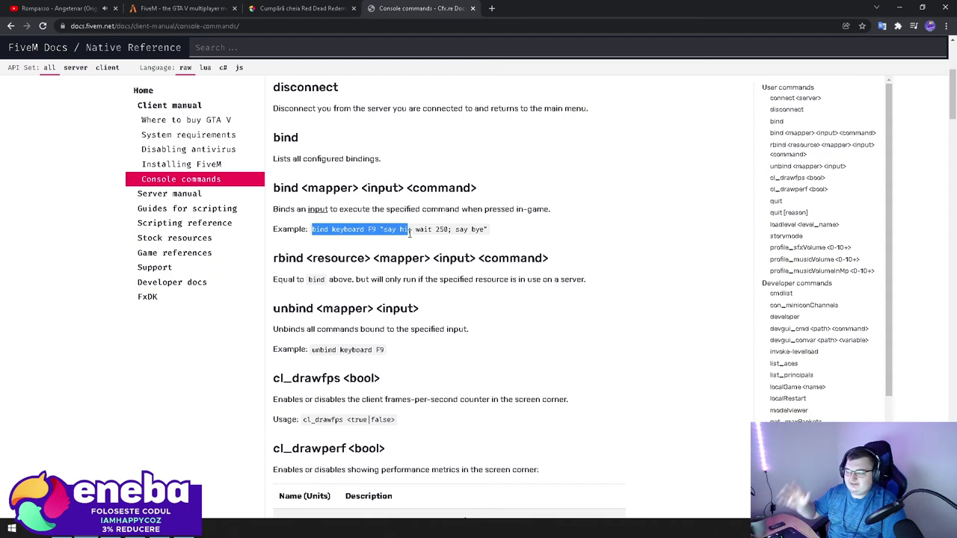
click(377, 351)
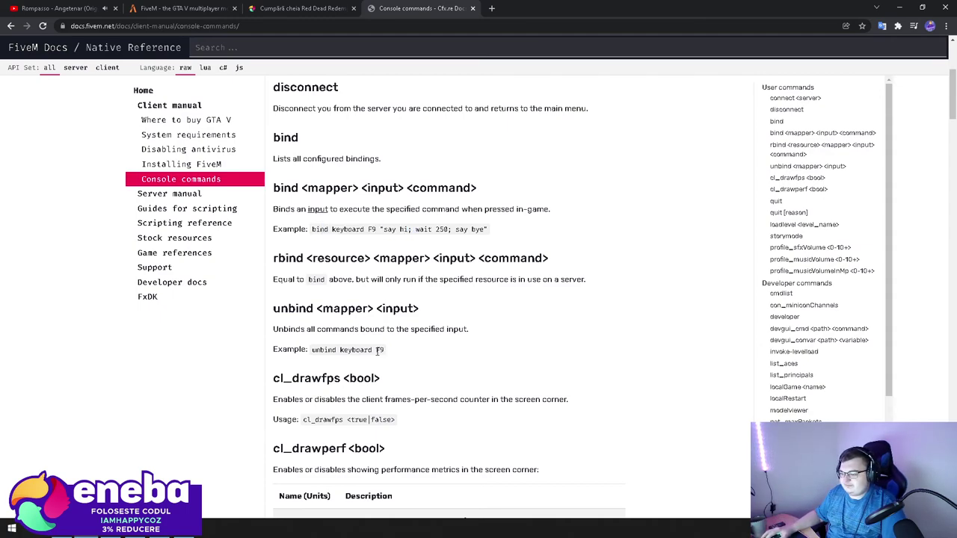
drag(315, 349, 381, 352)
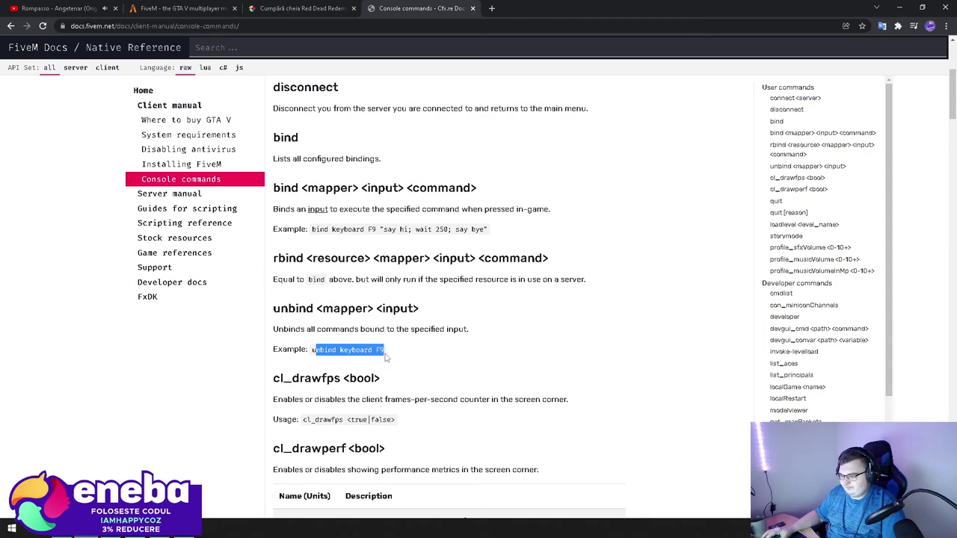
click(440, 373)
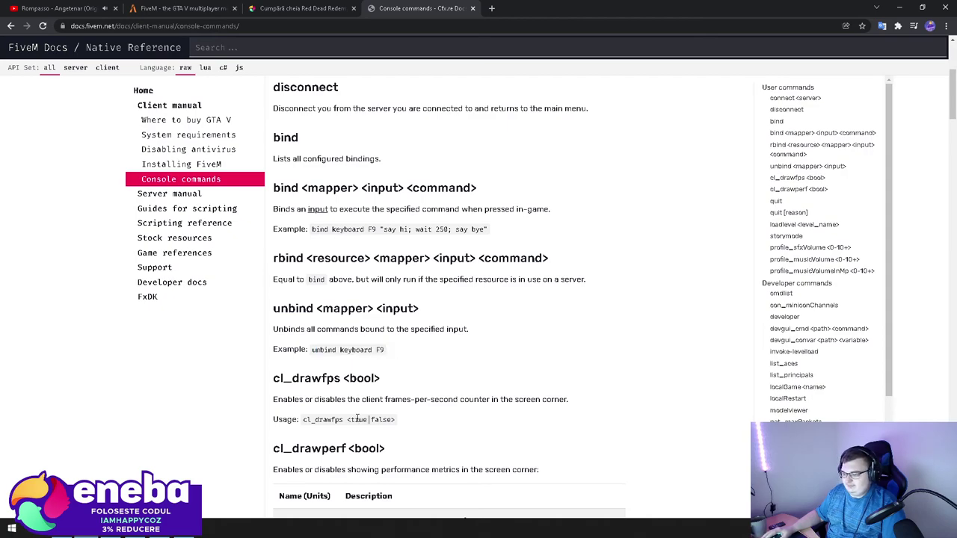
Examine the documentation's usage notes for the unbind, cl_drawfps and cl_drawperf console commands.
drag(338, 351, 312, 351)
click(430, 360)
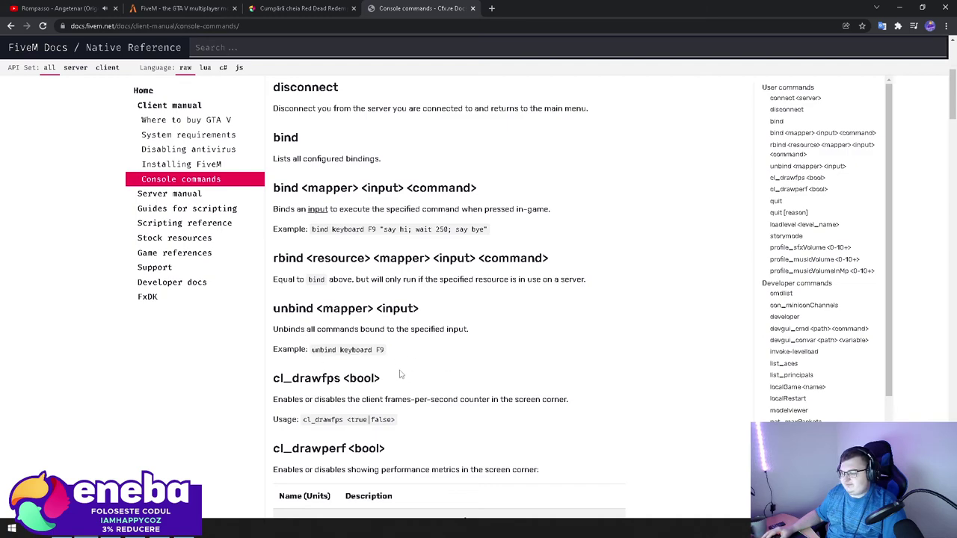
click(424, 350)
scroll(330, 273, down, 2)
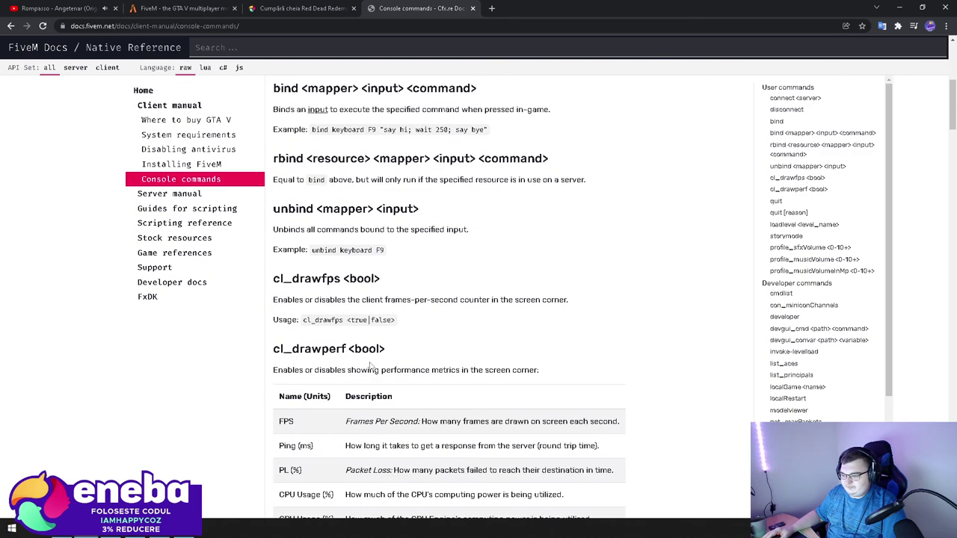
drag(303, 272, 348, 278)
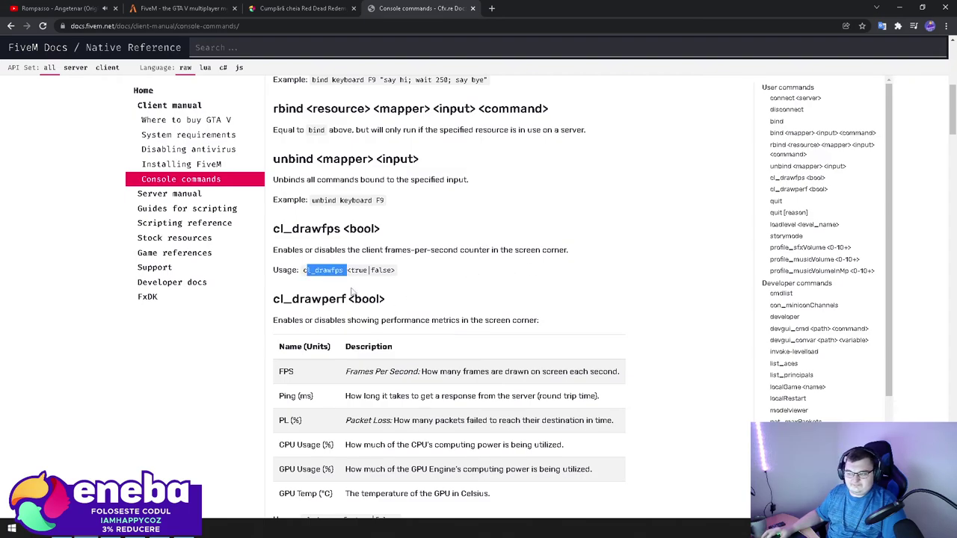
scroll(338, 362, down, 3)
scroll(332, 224, up, 1)
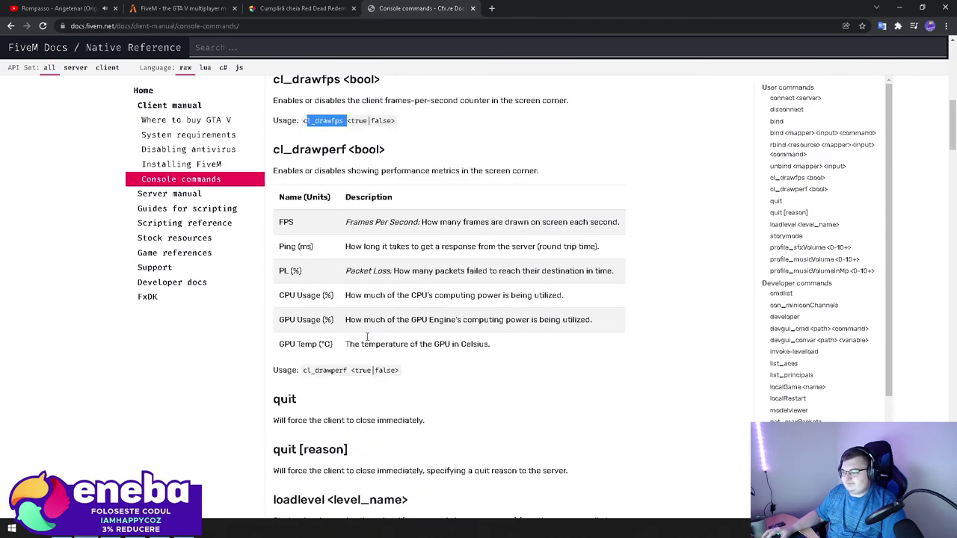
scroll(334, 392, down, 2)
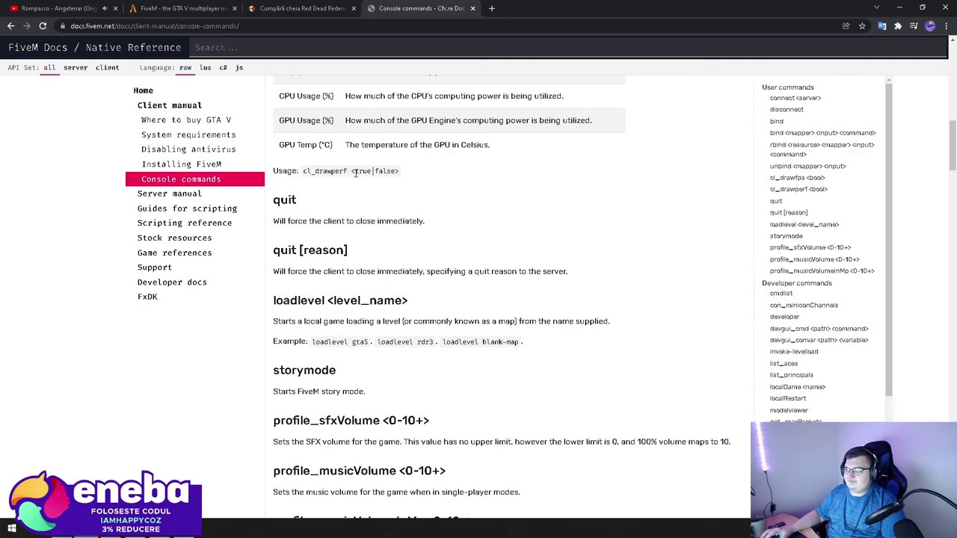
scroll(348, 171, up, 1)
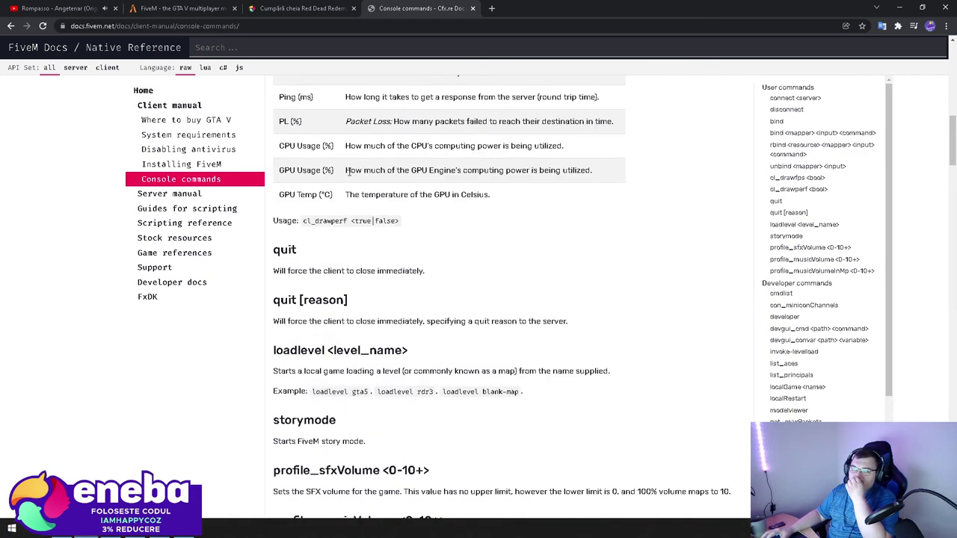
scroll(326, 190, up, 2)
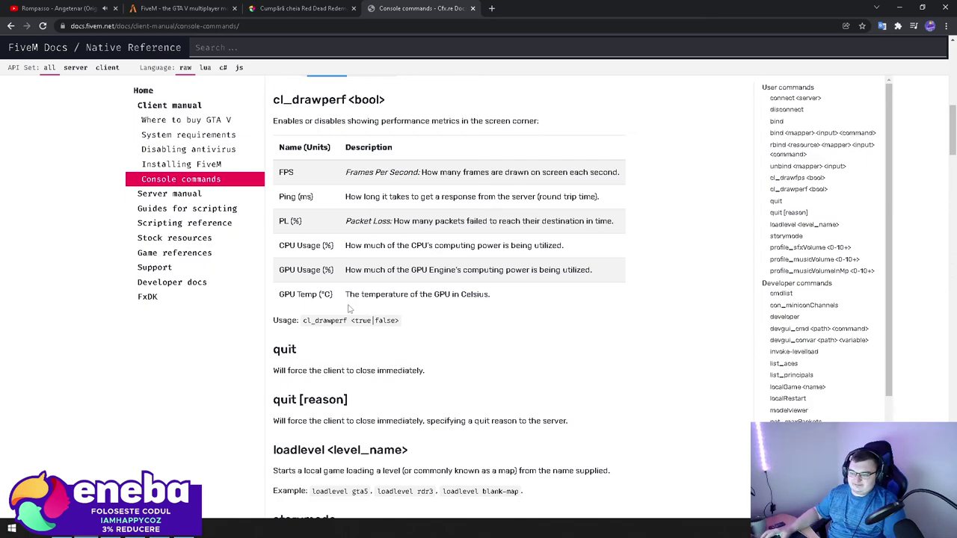
Read the entries for quit, loadlevel, storymode and the profile volume commands, down to the Developer commands section.
drag(310, 359, 272, 353)
click(359, 370)
scroll(367, 389, down, 3)
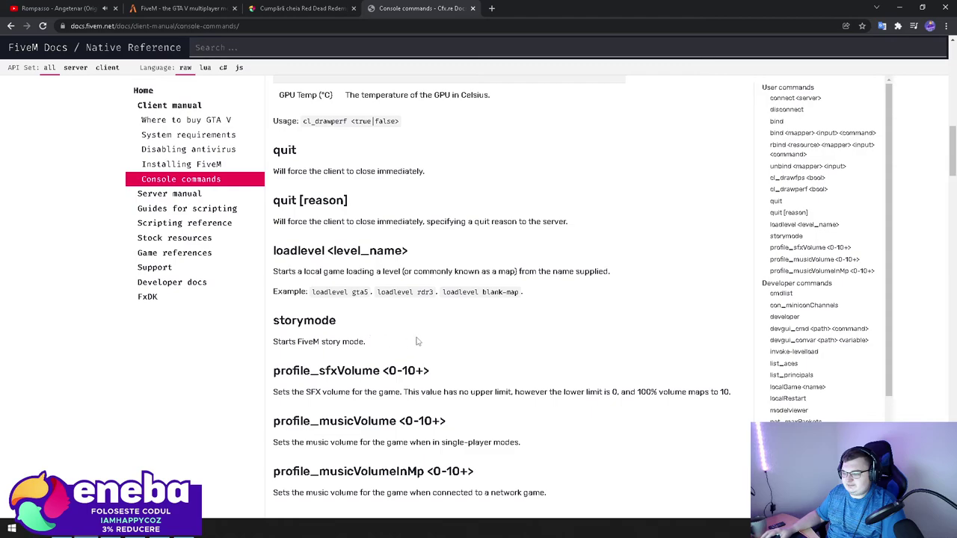
scroll(393, 387, down, 2)
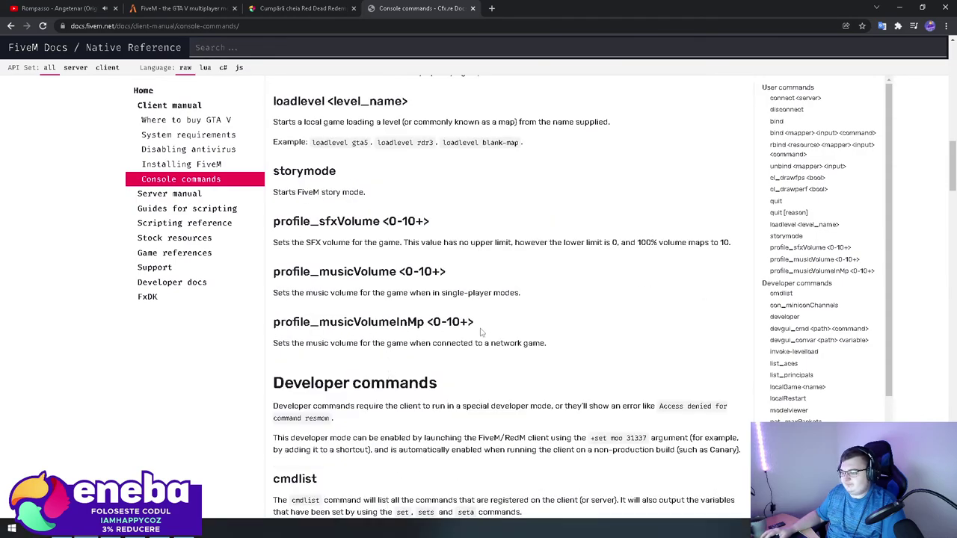
scroll(391, 360, down, 3)
scroll(381, 336, up, 9)
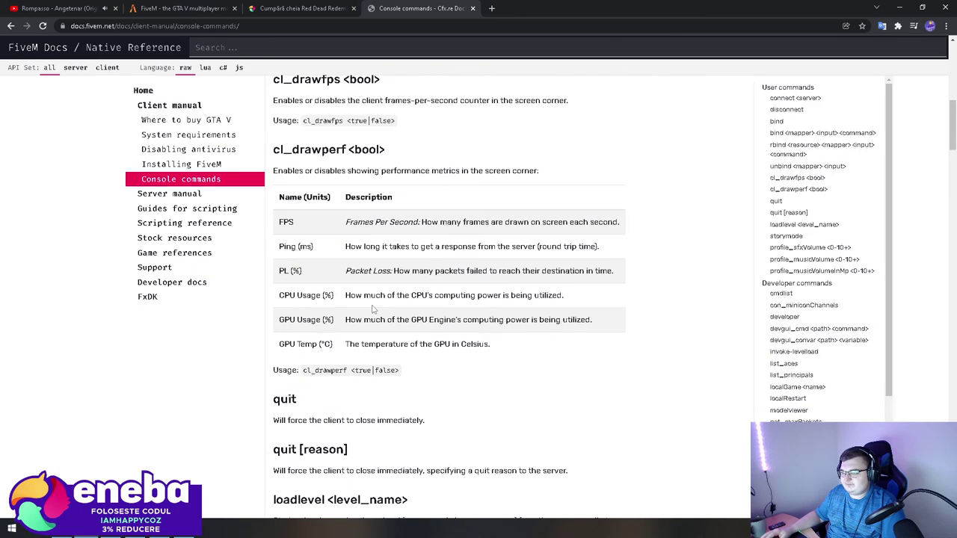
Examine the example for the connect command under User commands, focusing on the IP address and port form.
scroll(374, 308, up, 7)
scroll(370, 296, down, 1)
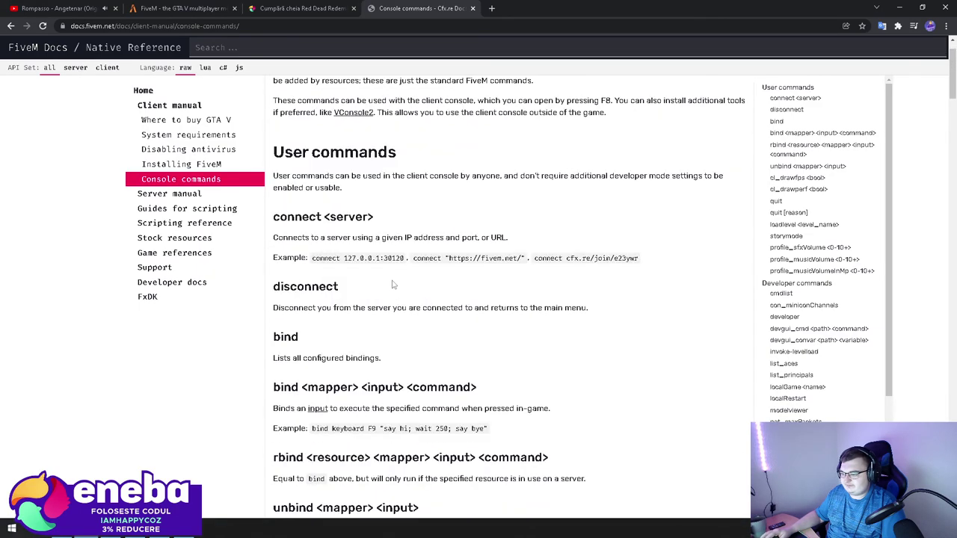
drag(315, 258, 399, 258)
click(412, 292)
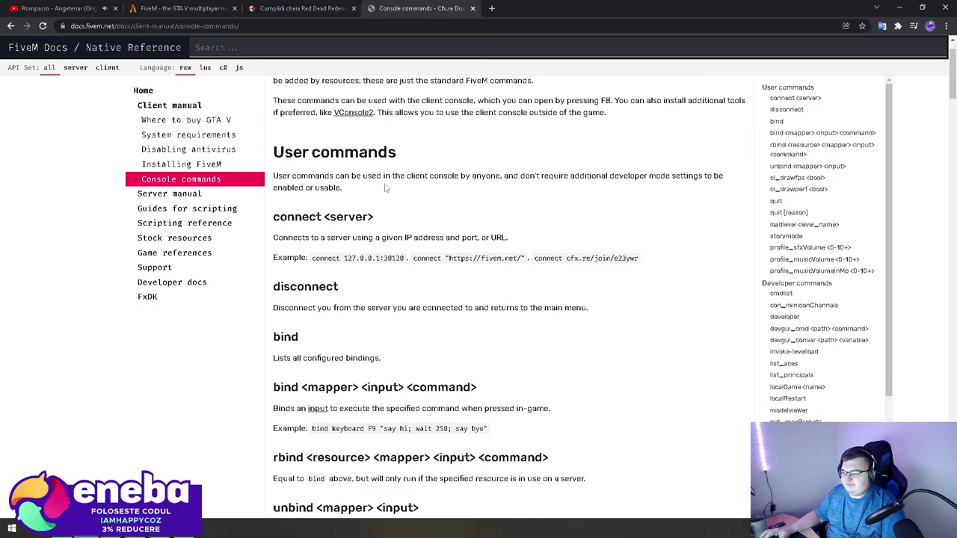
scroll(383, 282, down, 3)
Switch back to FiveM, close the console and walk the character across the parking area towards the street.
key(alt+Tab)
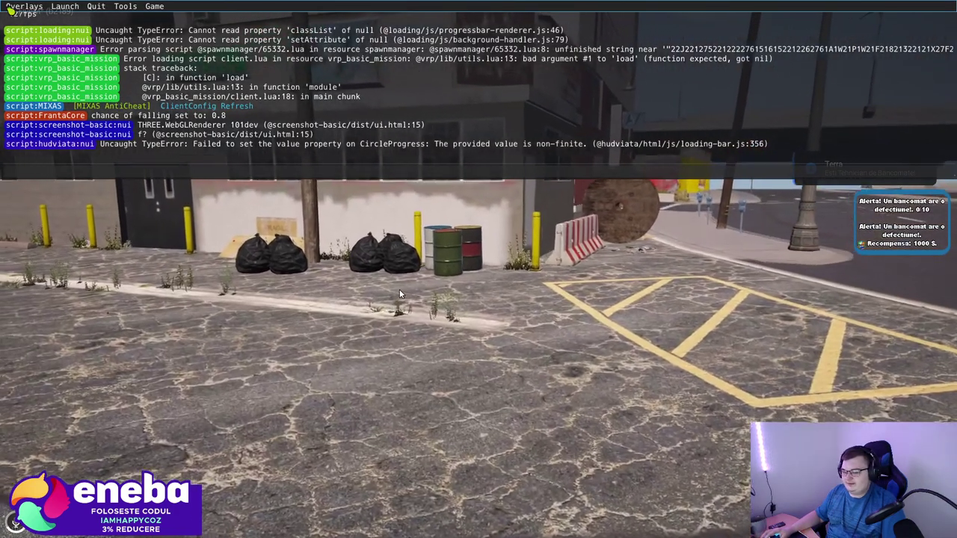
key(F8)
key(w)
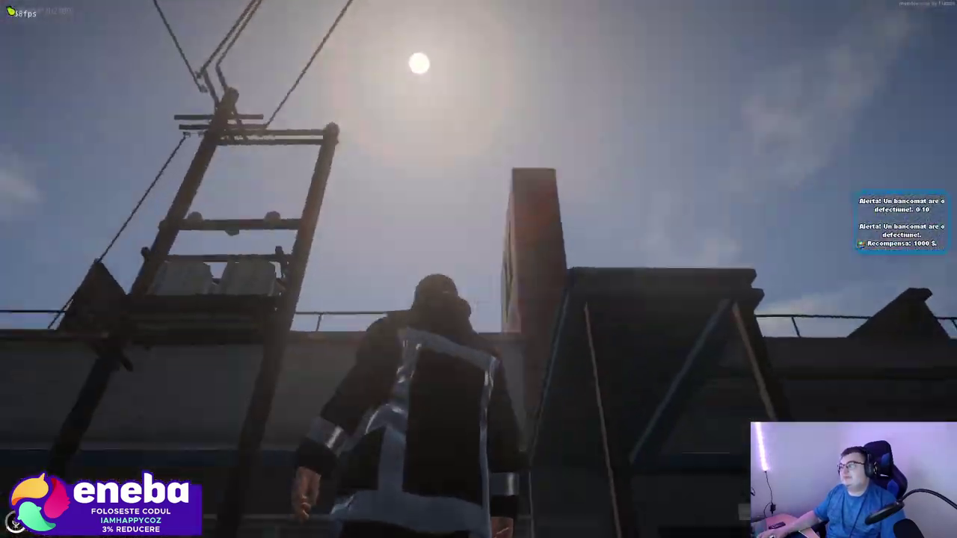
key(w)
key(w)
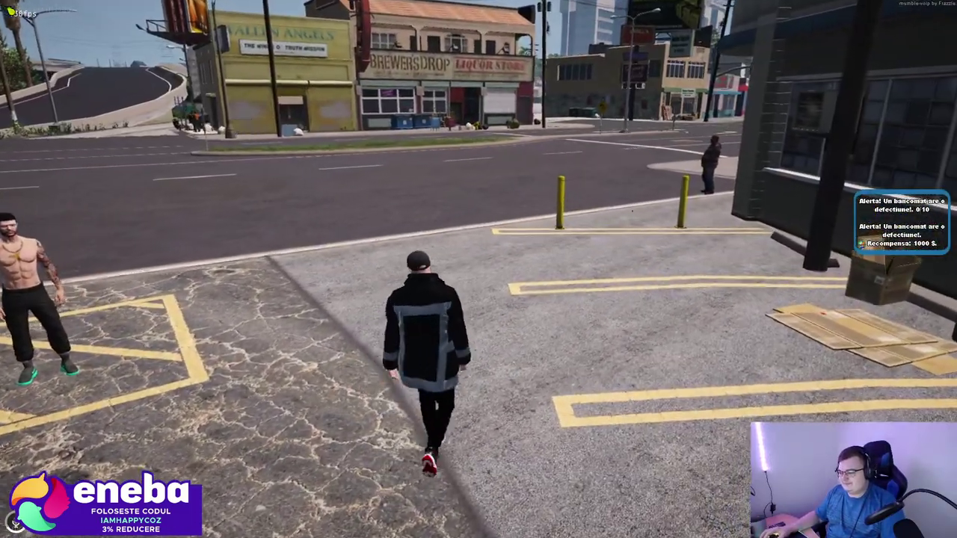
key(k)
key(BackSpace)
key(w)
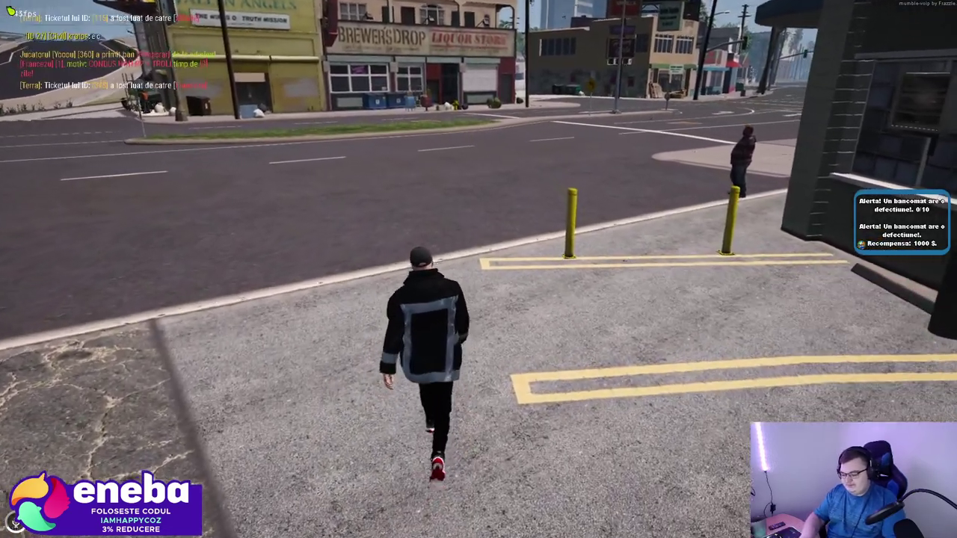
Run cl_gammacolor 2 in the FiveM console, and close the console.
key(F8)
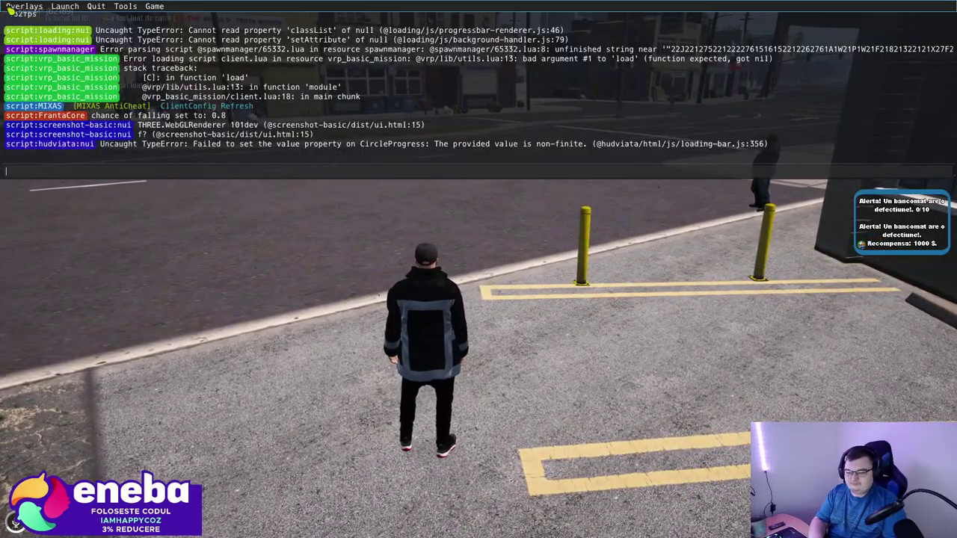
text(bind keyboard)
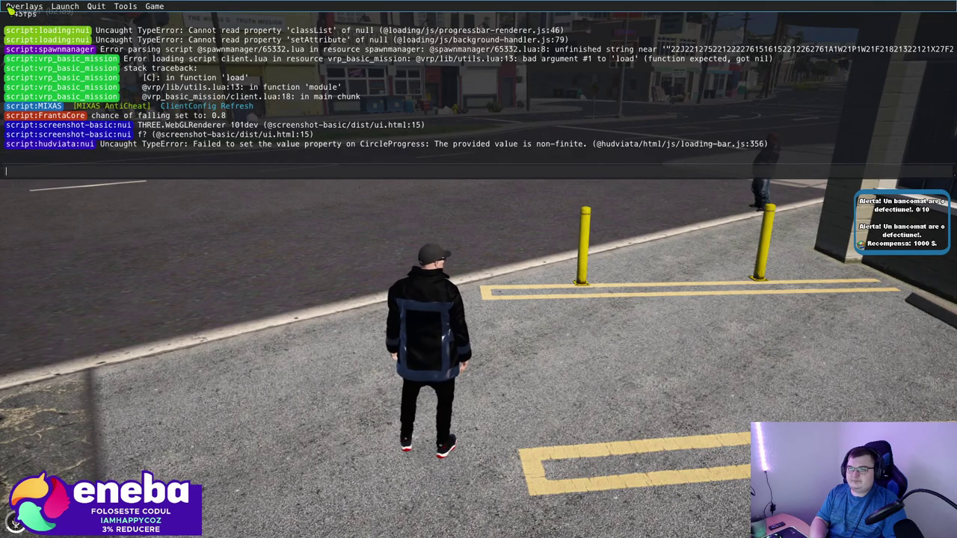
key(BackSpace)
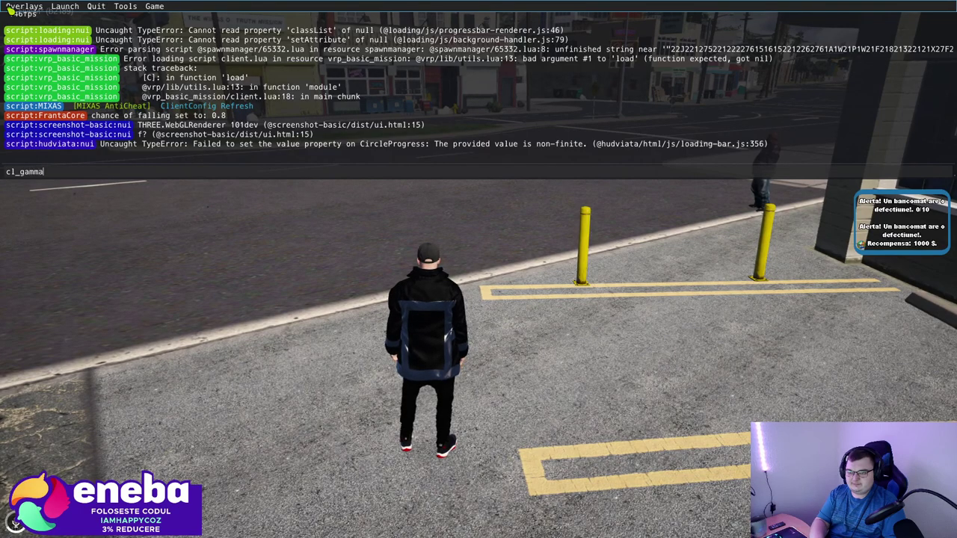
key(Return)
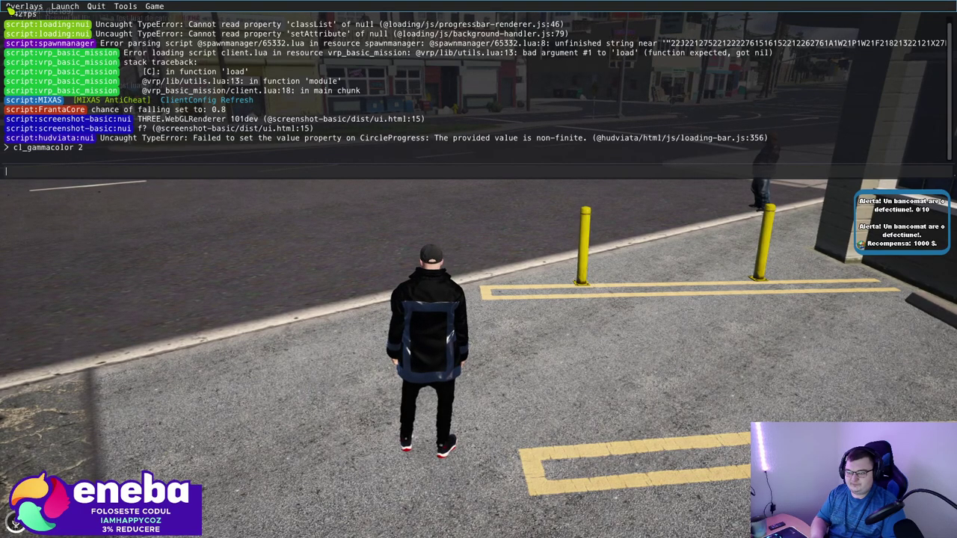
key(F8)
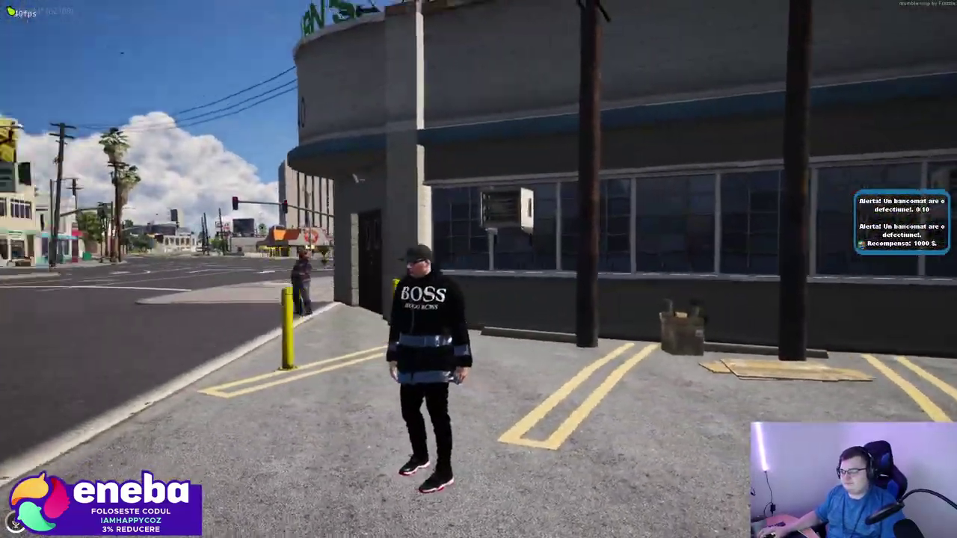
Look around the character and view the Terra Romania server menu.
key(w)
key(k)
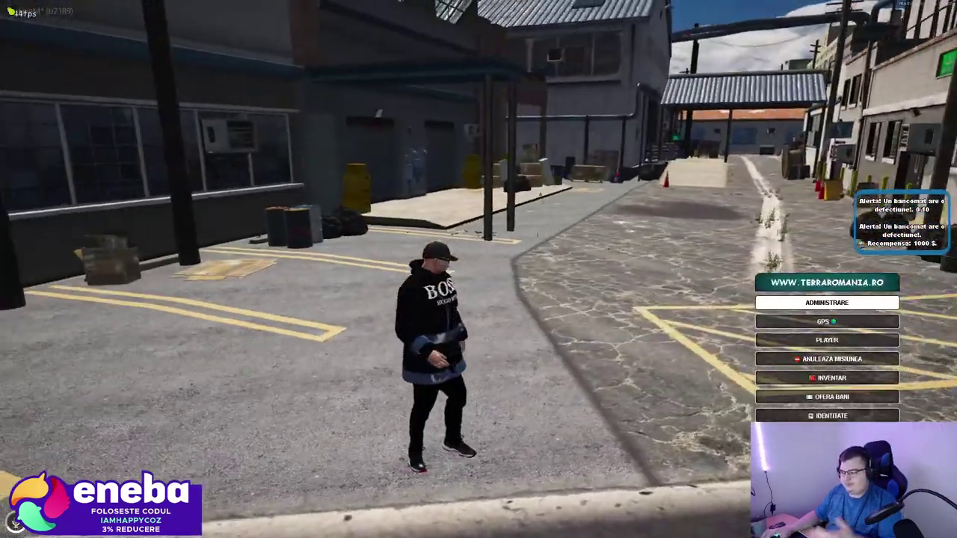
key(Return)
key(Return)
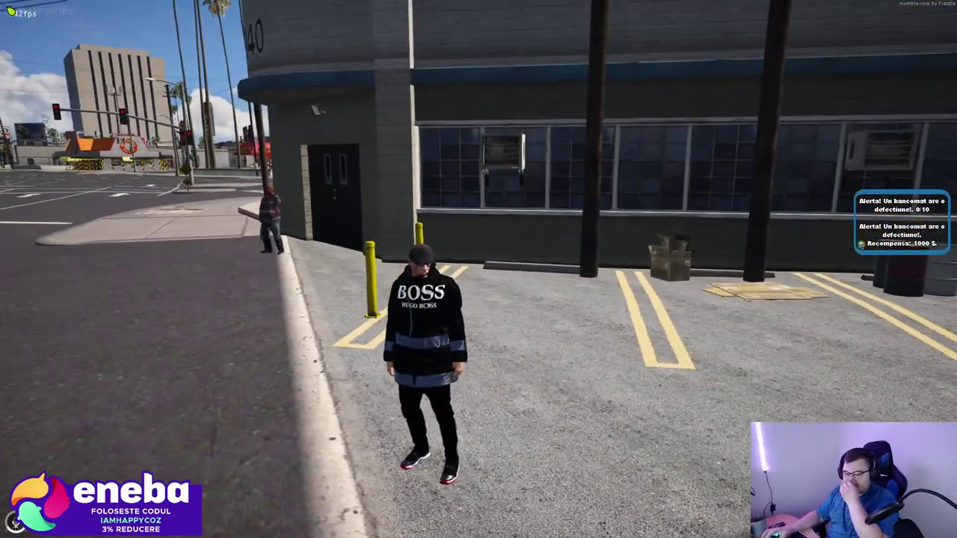
Open the game's Graphics settings and look through the options from DirectX Version to Tessellation.
key(Escape)
click(642, 100)
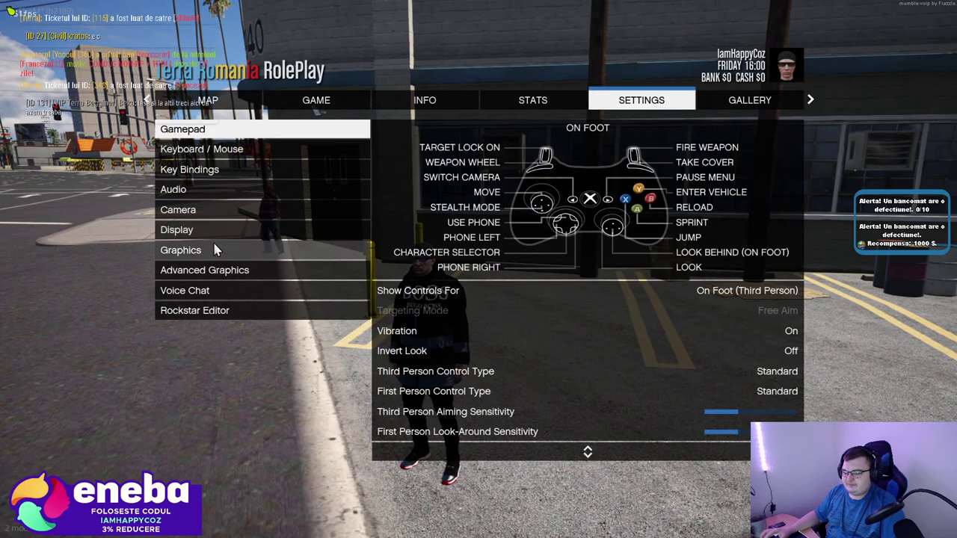
click(213, 252)
scroll(671, 332, down, 14)
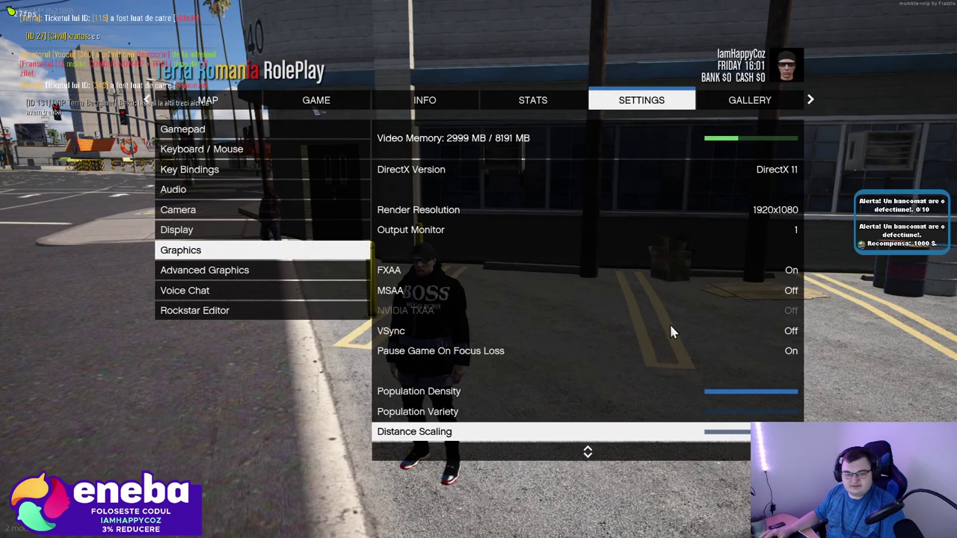
scroll(670, 322, down, 1)
scroll(670, 322, up, 16)
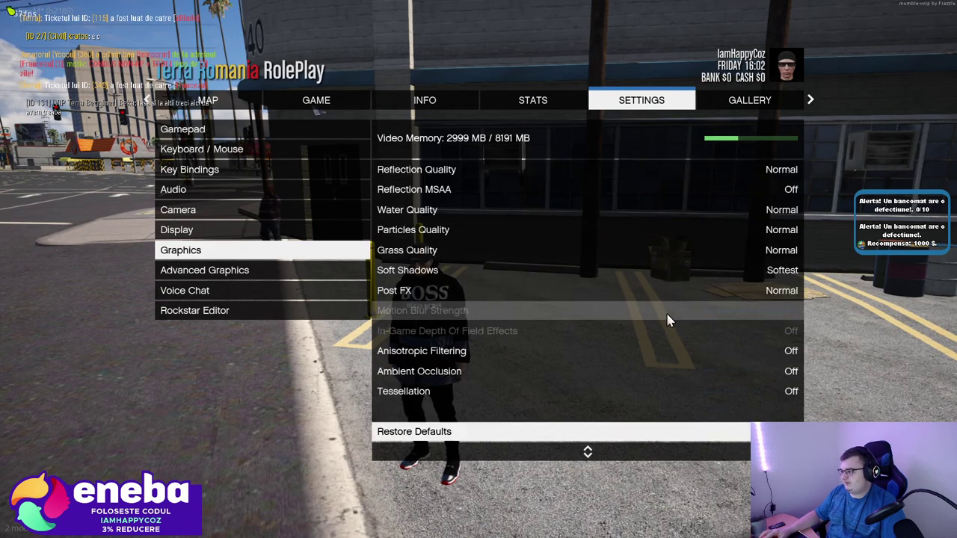
scroll(670, 323, down, 3)
scroll(668, 321, down, 8)
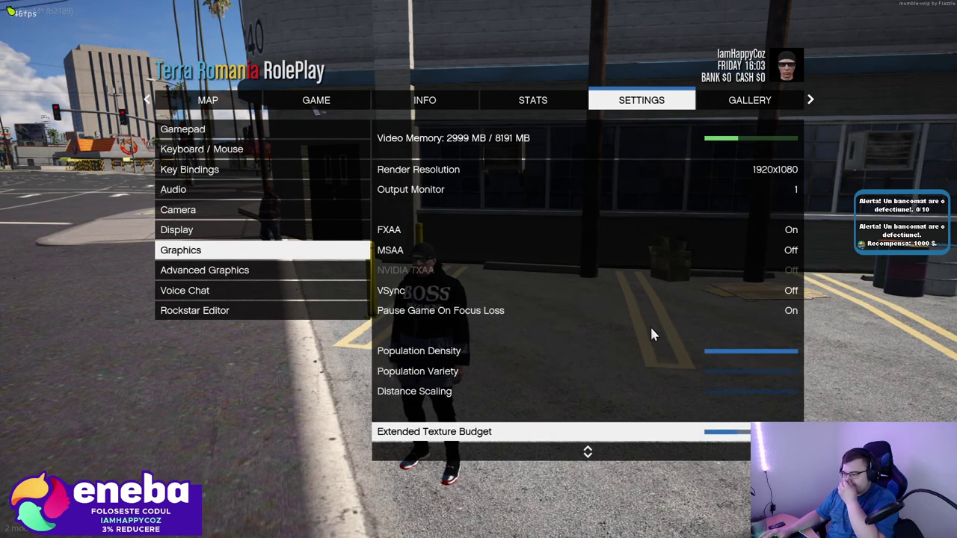
scroll(652, 329, down, 2)
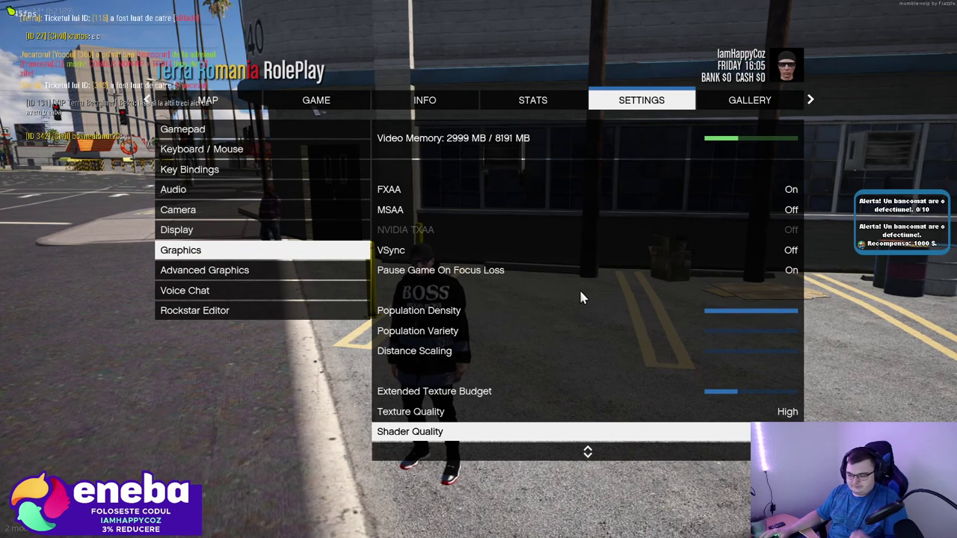
Switch to the YouTube music tab in Chrome, and minimize the browser to return to the game.
key(alt+Tab)
key(alt+Tab)
key(alt+Tab)
key(alt+Tab)
key(alt+Tab)
key(alt+Tab)
key(alt+Tab)
key(ctrl+Tab)
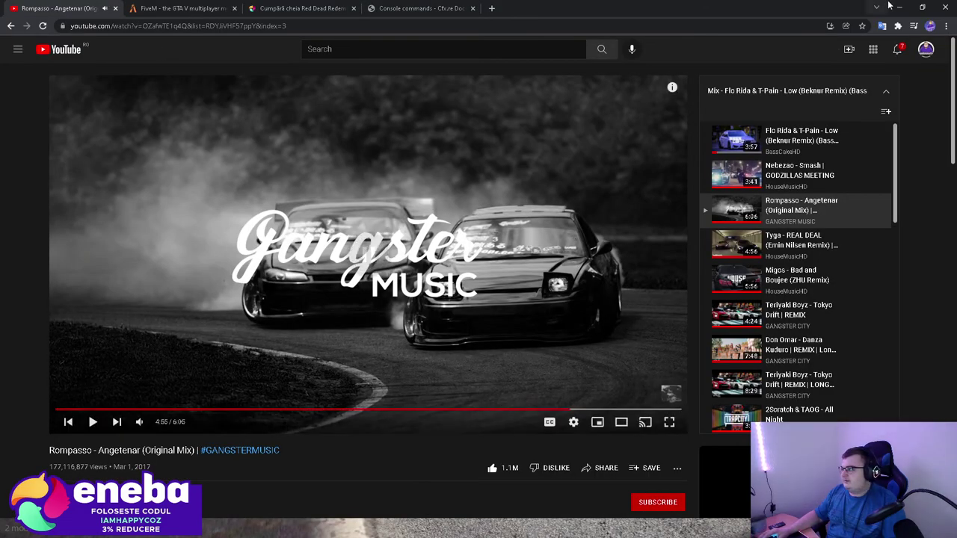
click(900, 6)
Review the Graphics options again, from Distance Scaling down to Tessellation, and open the Display settings.
click(652, 351)
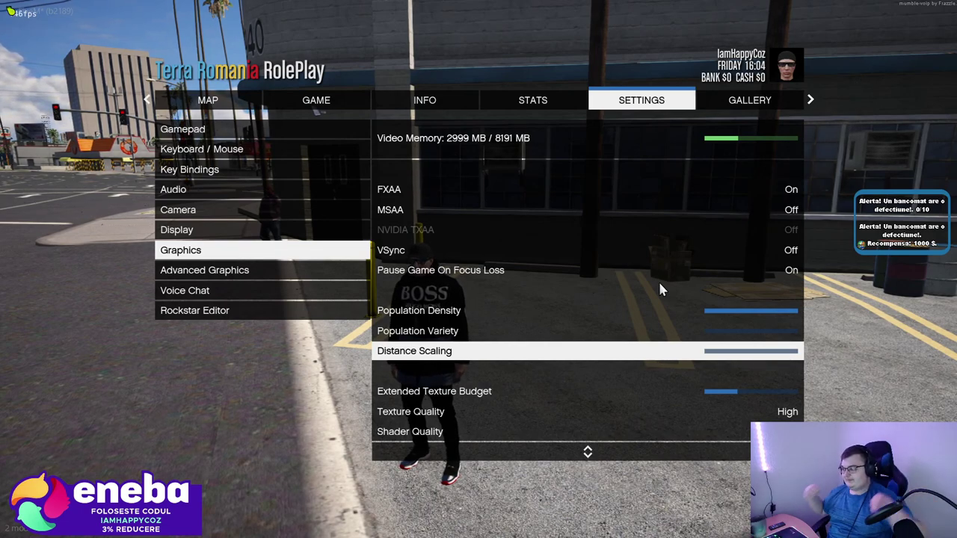
scroll(662, 296, down, 5)
scroll(668, 301, down, 3)
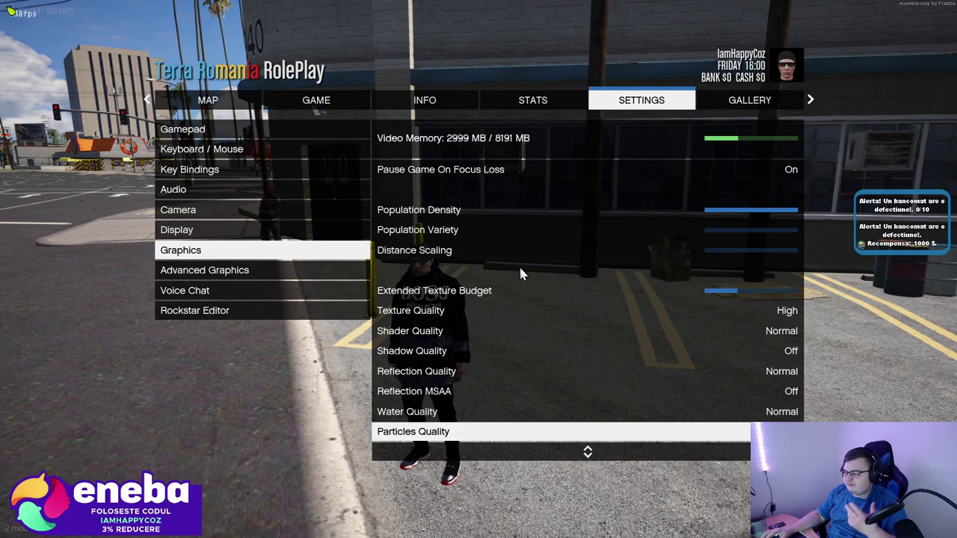
scroll(521, 274, down, 5)
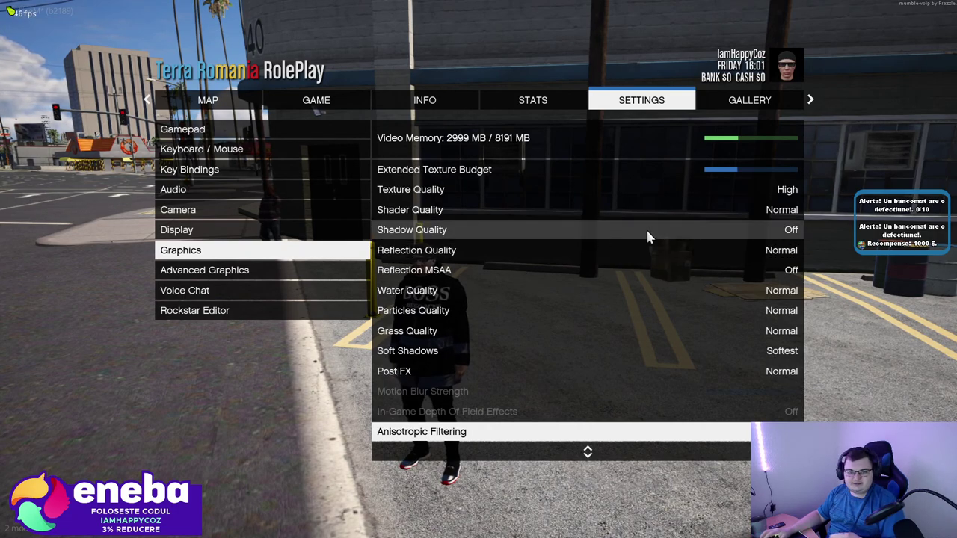
scroll(636, 250, down, 4)
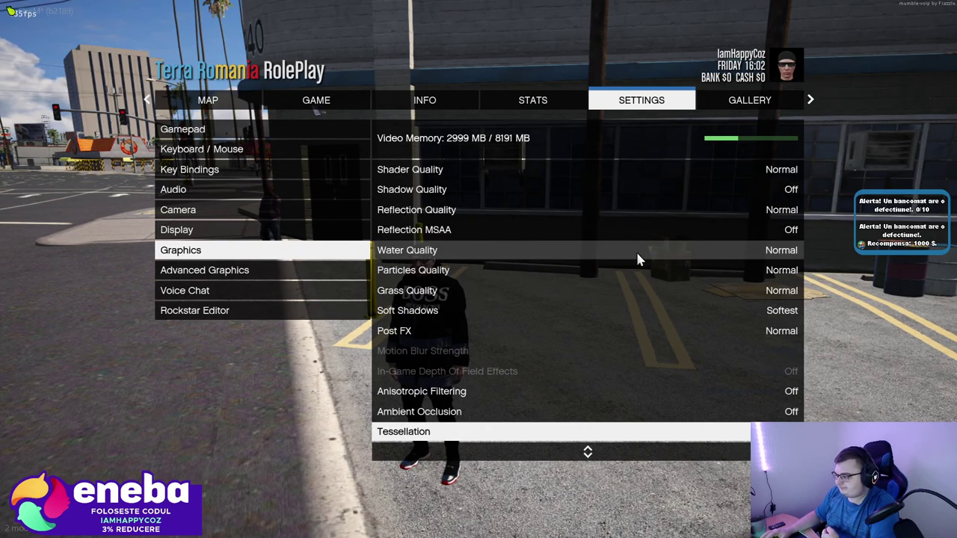
scroll(637, 257, up, 18)
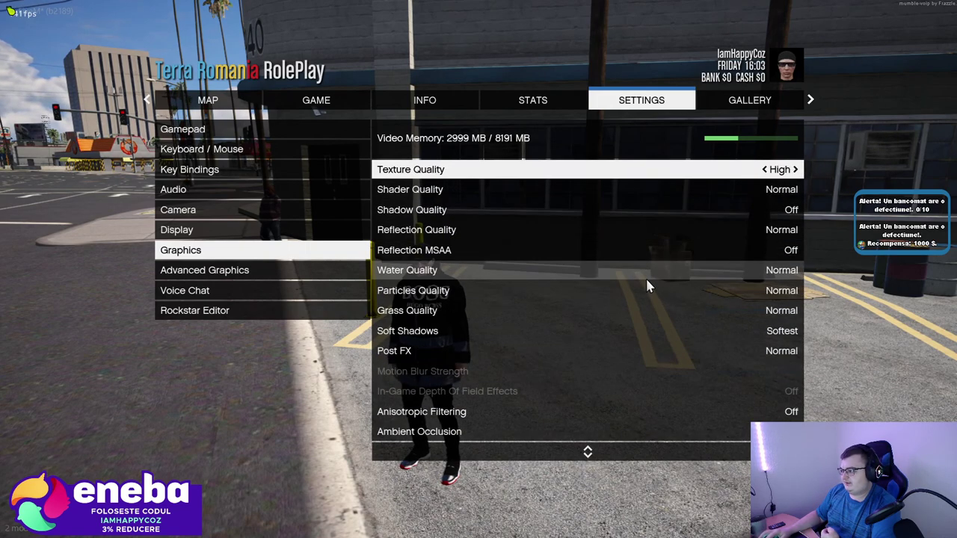
scroll(647, 288, up, 6)
click(321, 232)
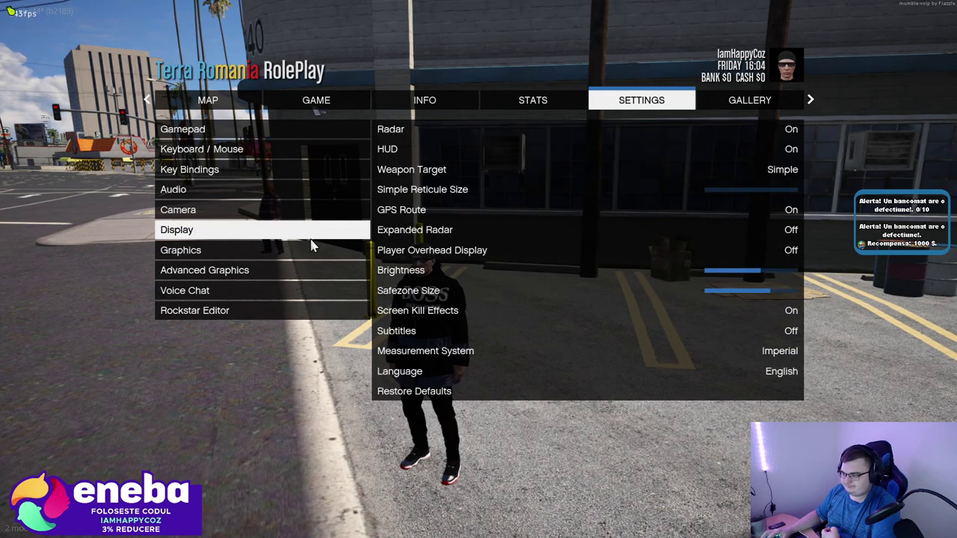
Look through the Display, Audio, Camera and Advanced Graphics settings of the game.
click(310, 128)
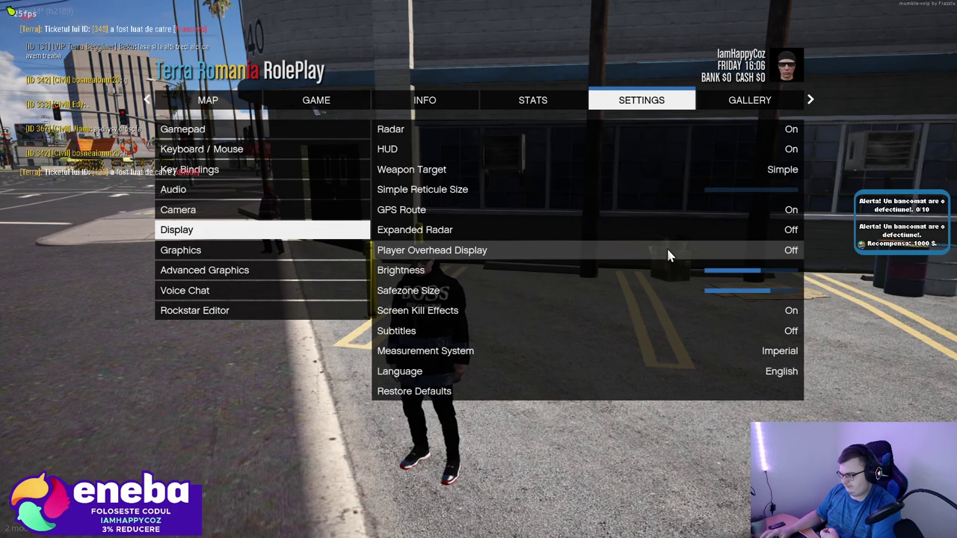
scroll(573, 269, down, 14)
scroll(574, 268, up, 6)
click(273, 193)
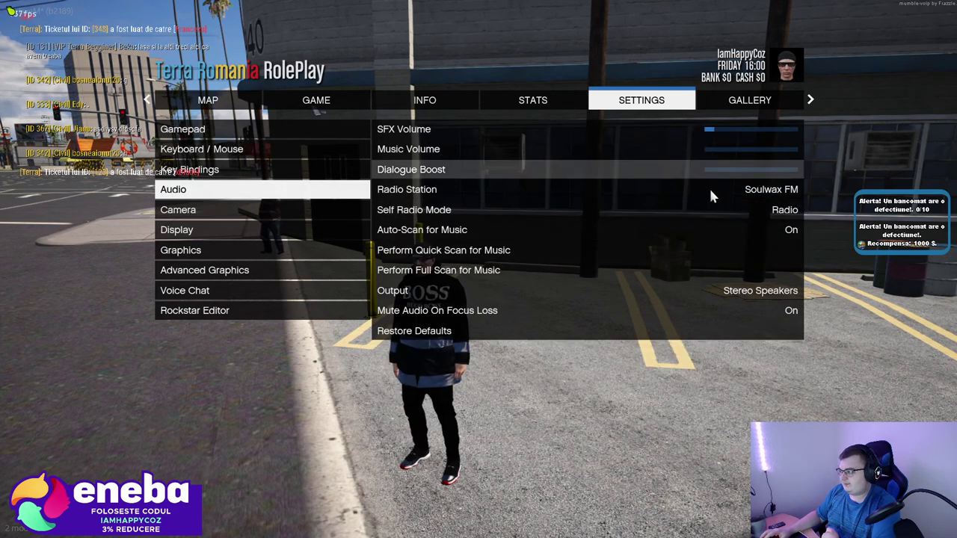
click(298, 216)
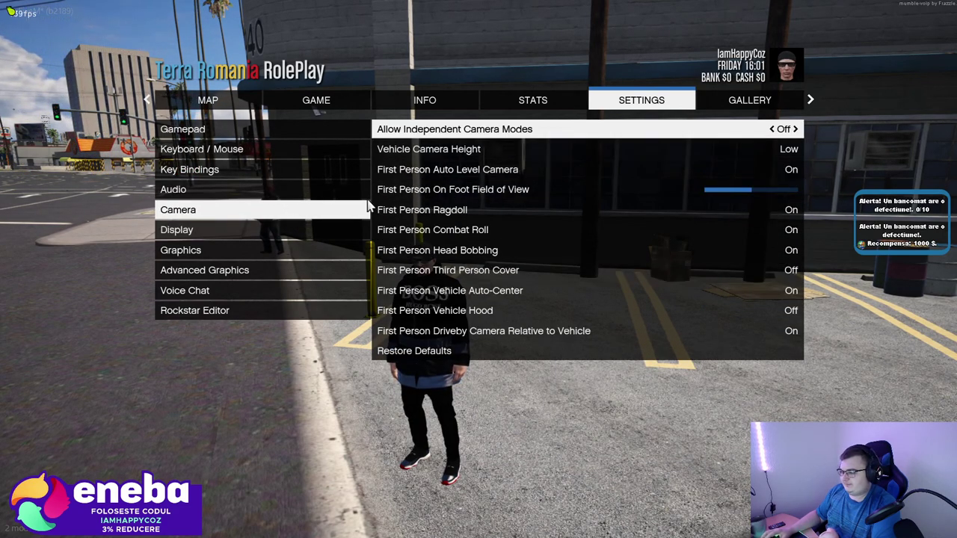
click(274, 231)
click(278, 270)
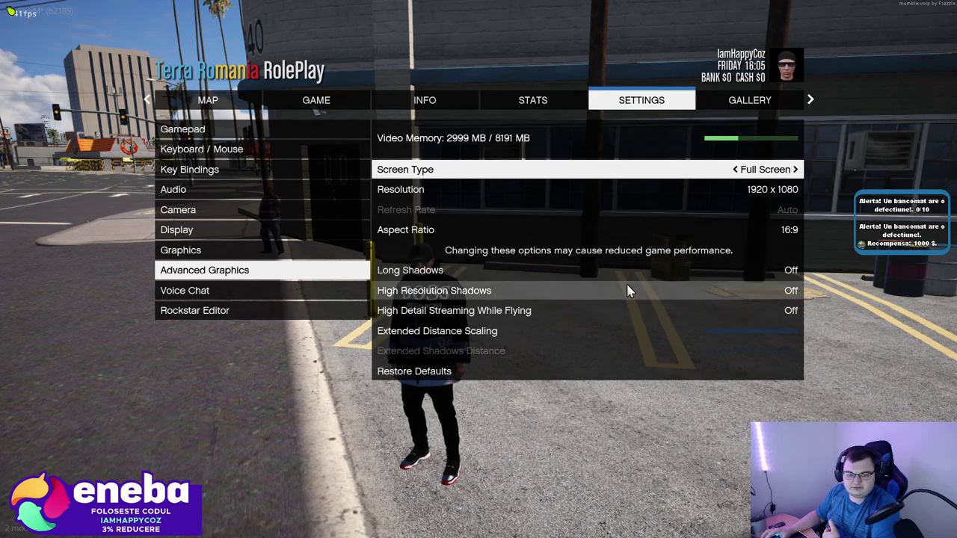
Open the Voice Chat settings and review the options from Voice Chat Enabled down to Microphone Sensitivity.
click(223, 292)
click(307, 297)
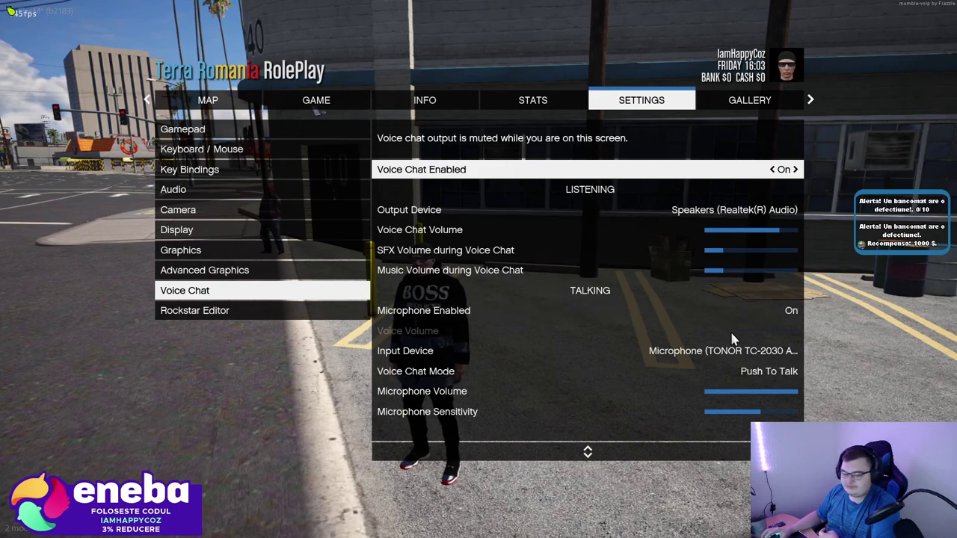
scroll(733, 341, down, 6)
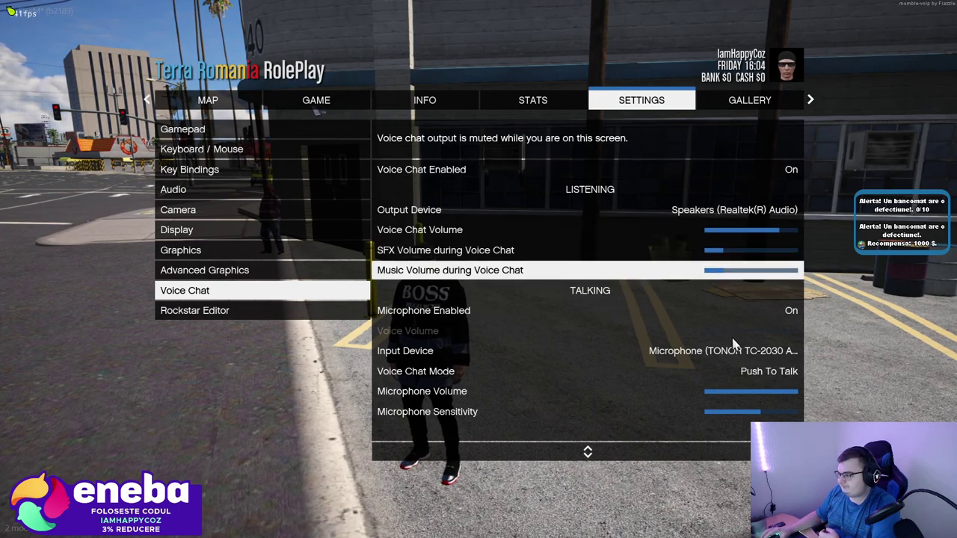
click(743, 313)
scroll(747, 347, down, 4)
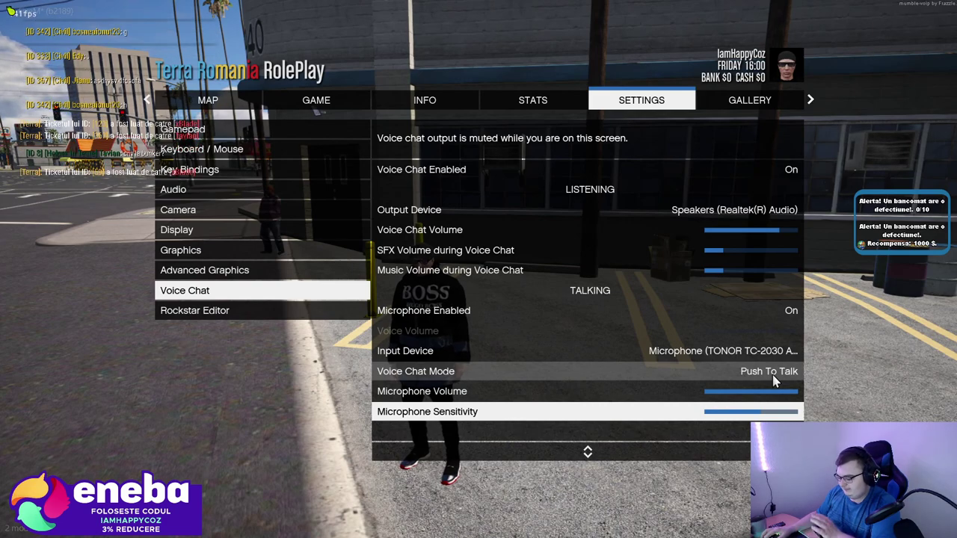
scroll(770, 388, up, 4)
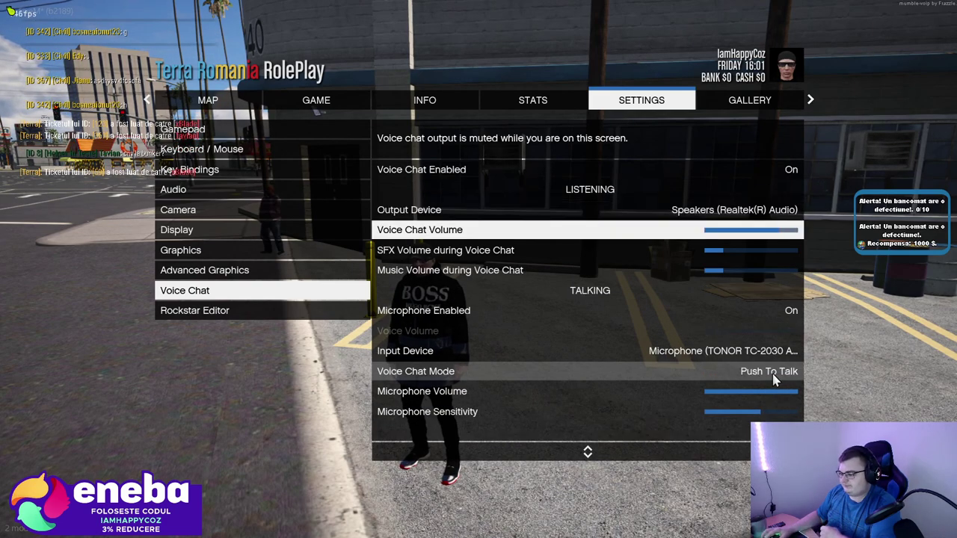
click(694, 390)
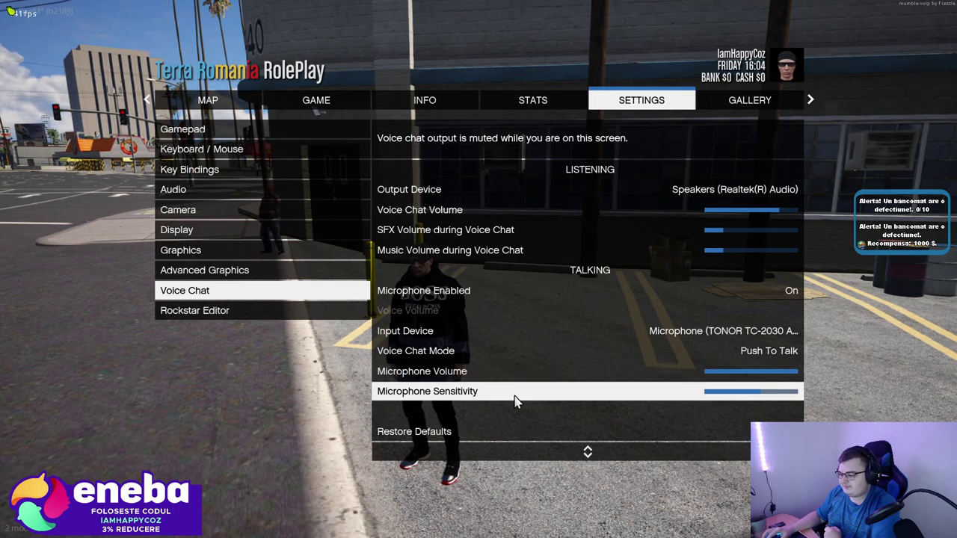
Open the Key Bindings settings and examine the GTA Online bindings, including Push to Talk, and the GTA Online Vehicles bindings.
click(249, 278)
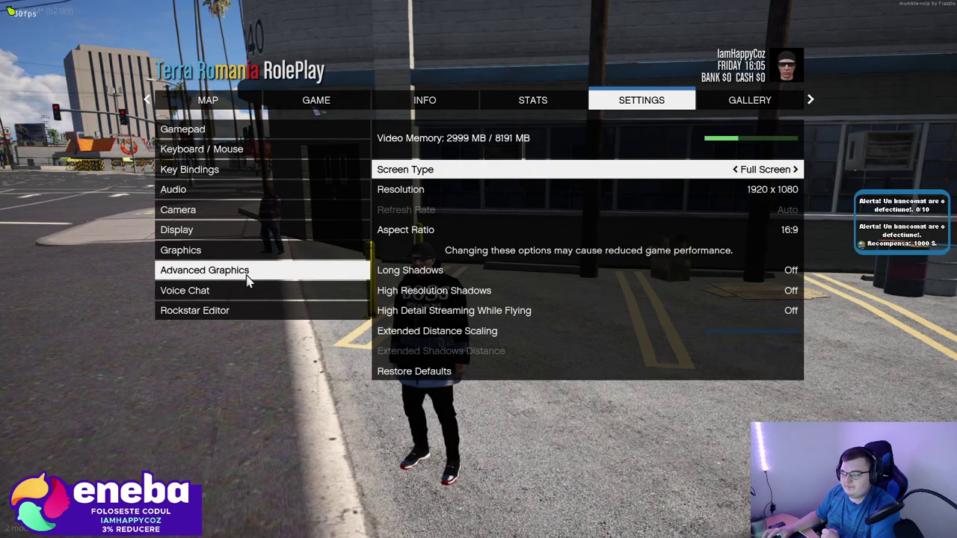
click(240, 172)
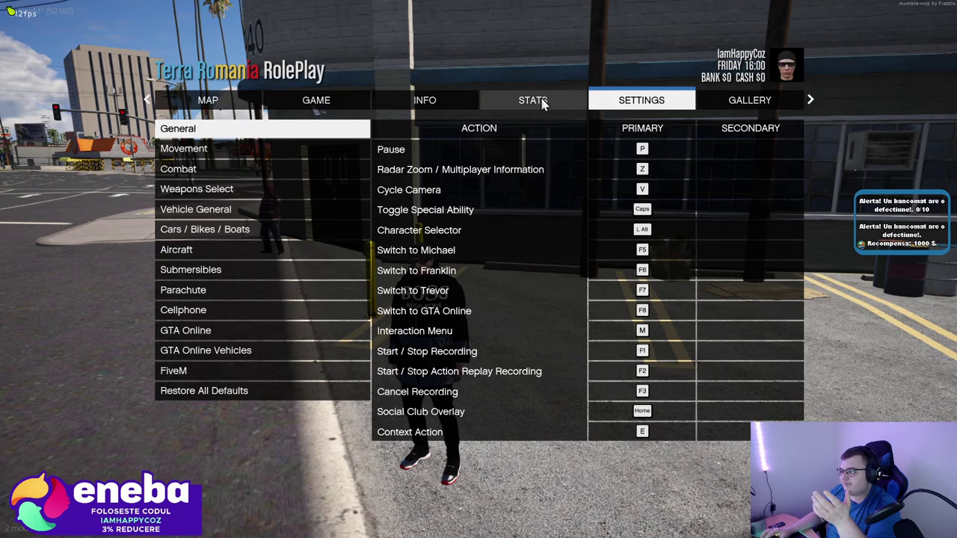
click(645, 99)
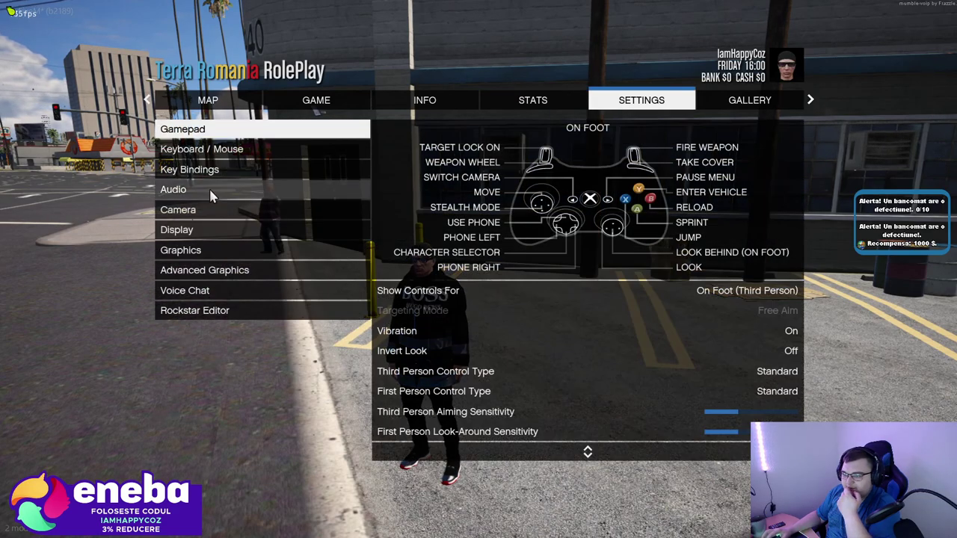
click(216, 171)
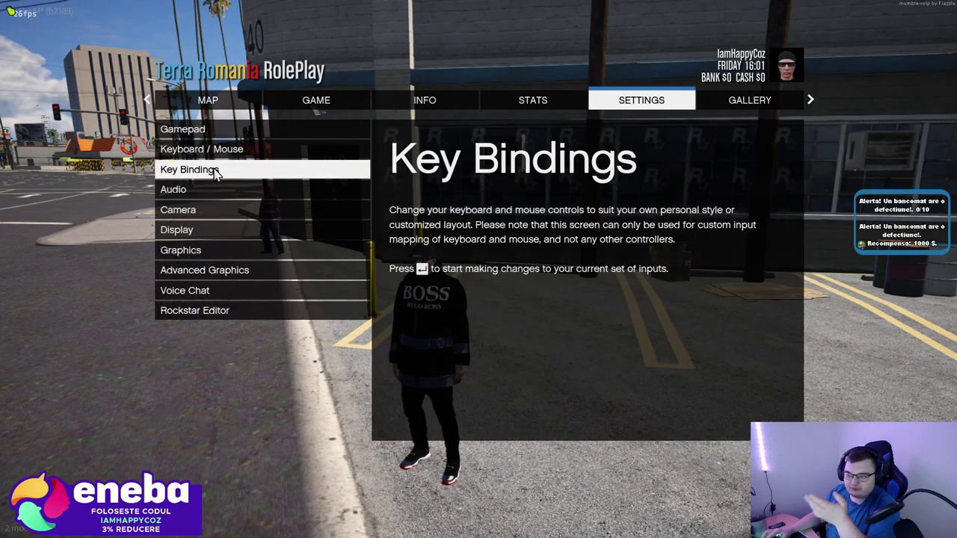
click(233, 179)
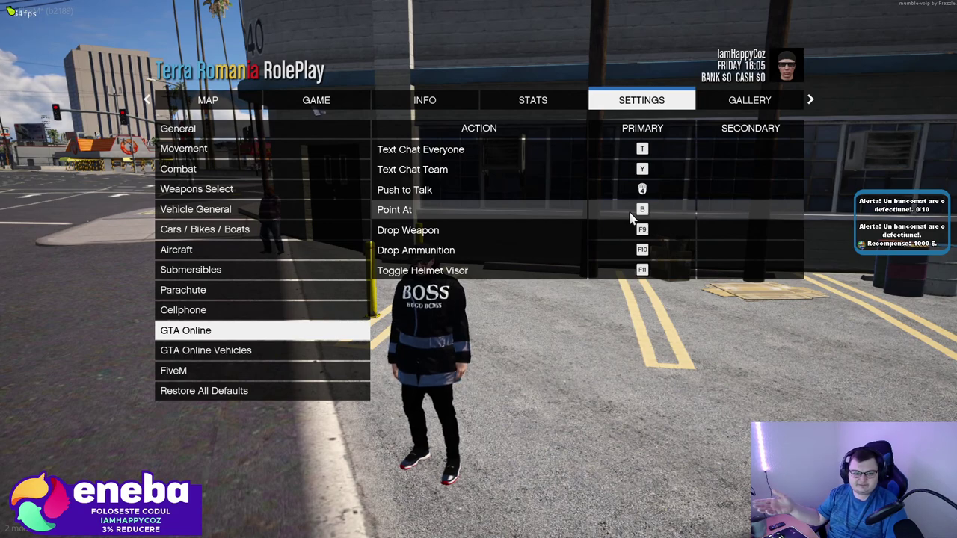
click(221, 350)
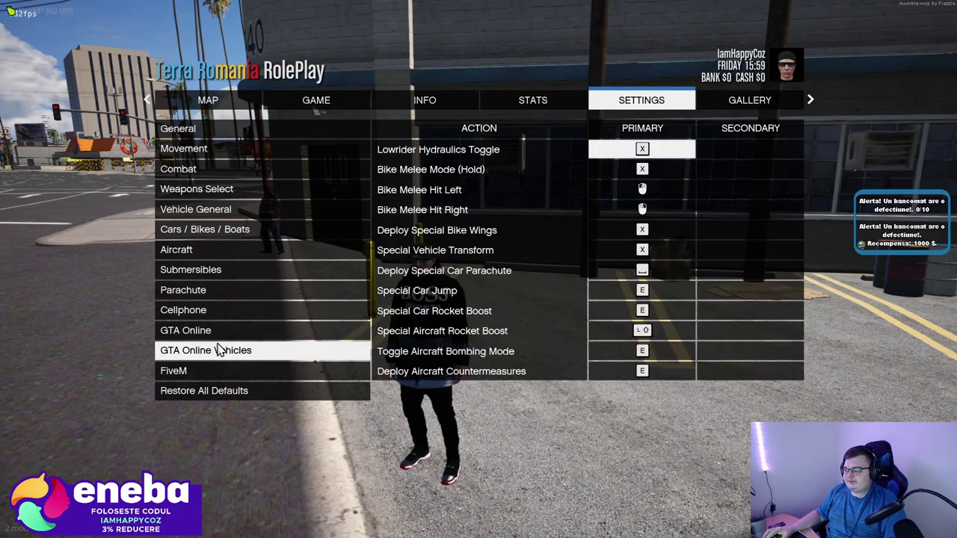
click(226, 338)
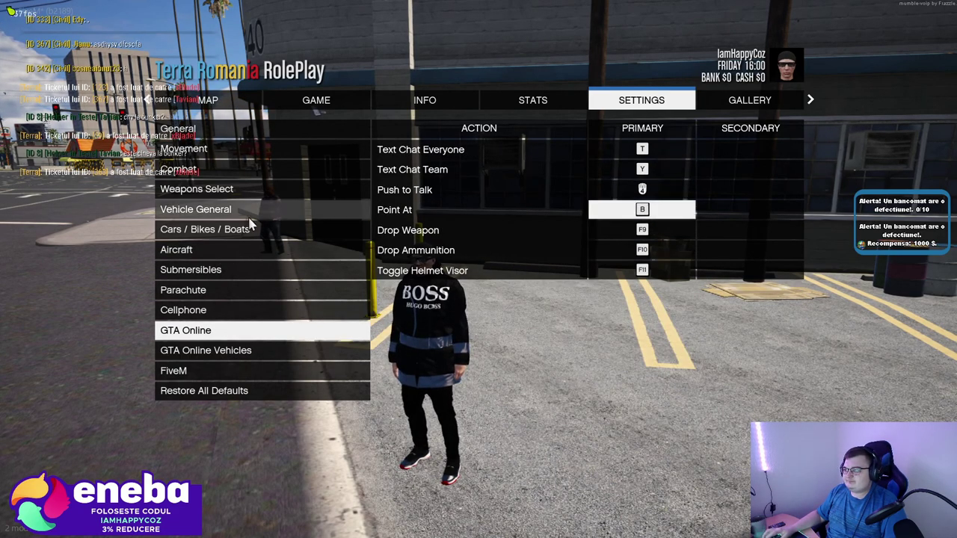
Leave the settings, return to the game and bring up the console.
click(209, 102)
key(Escape)
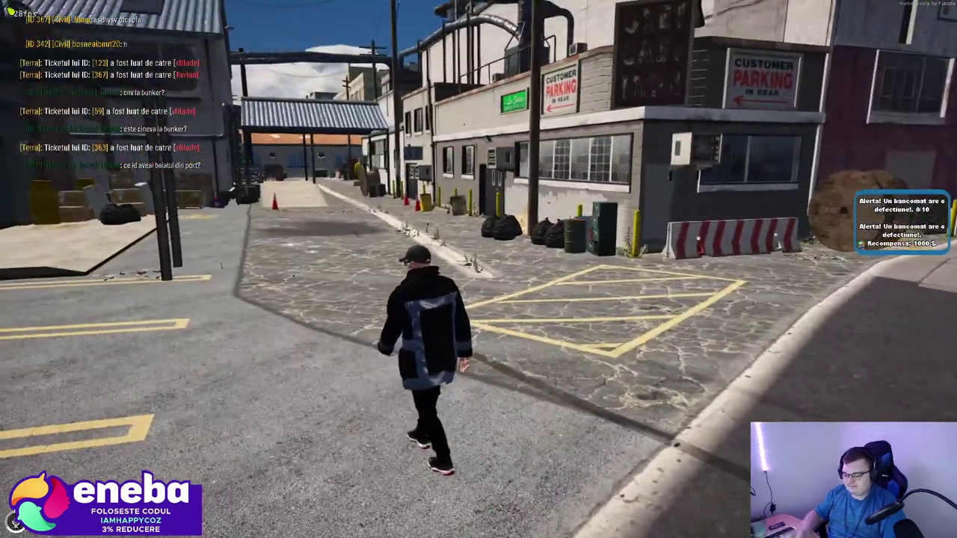
key(F8)
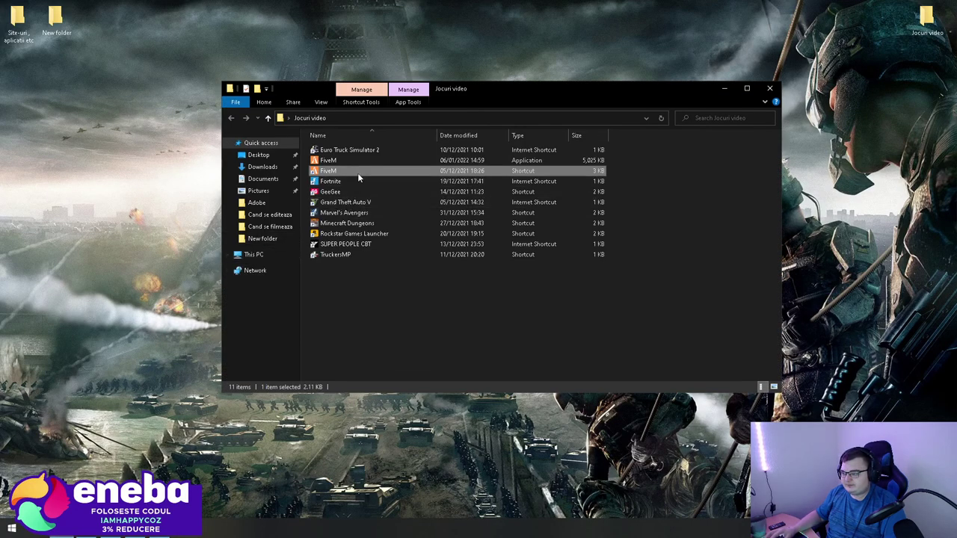
Launch FiveM from its shortcut in the Jocuri video folder, minimize the folder and dismiss the Sign In prompt.
double_click(358, 173)
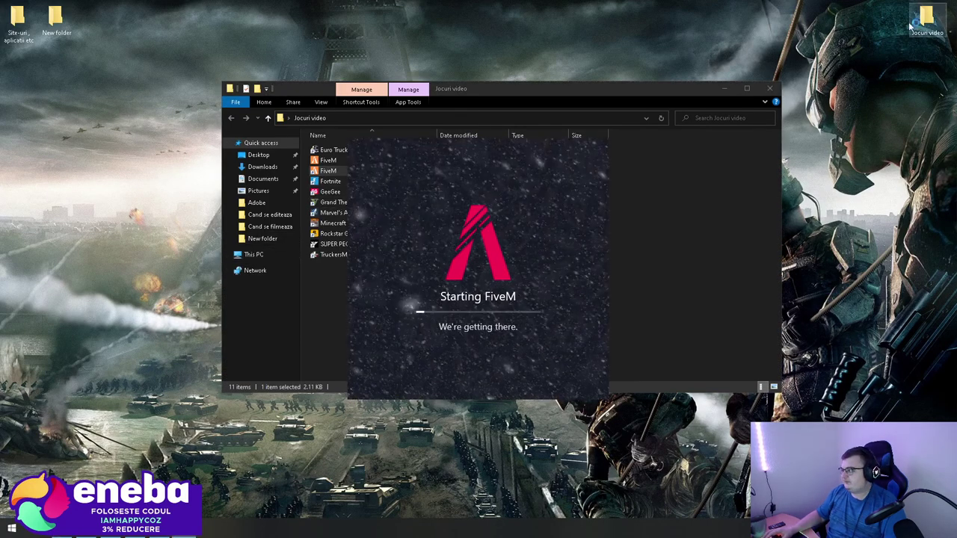
click(725, 88)
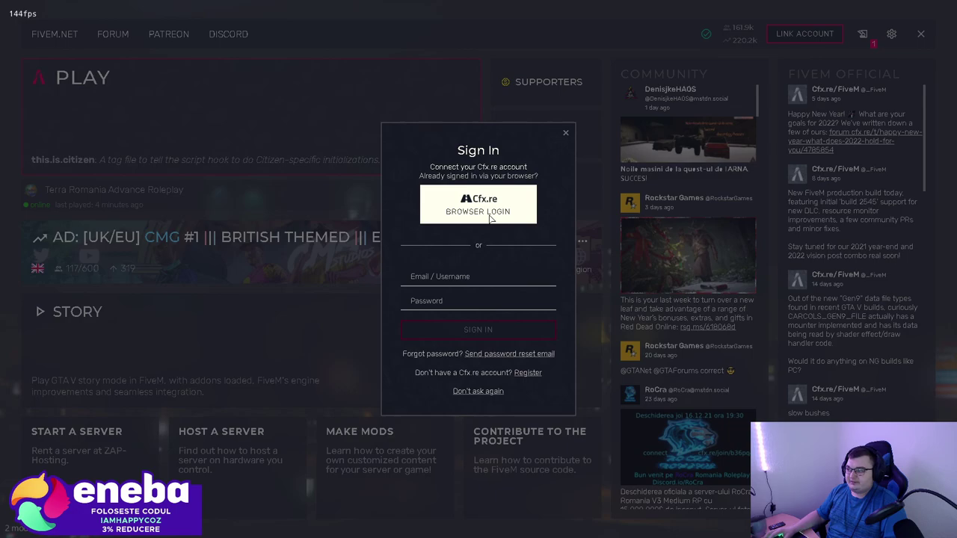
click(566, 134)
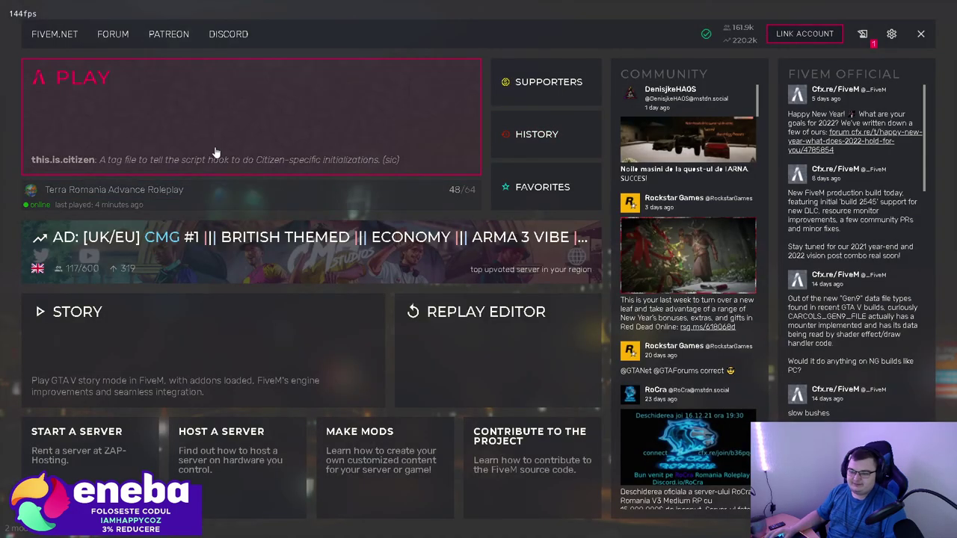
Open the FiveM server list, browse the servers matching "romania", and close FiveM.
click(215, 152)
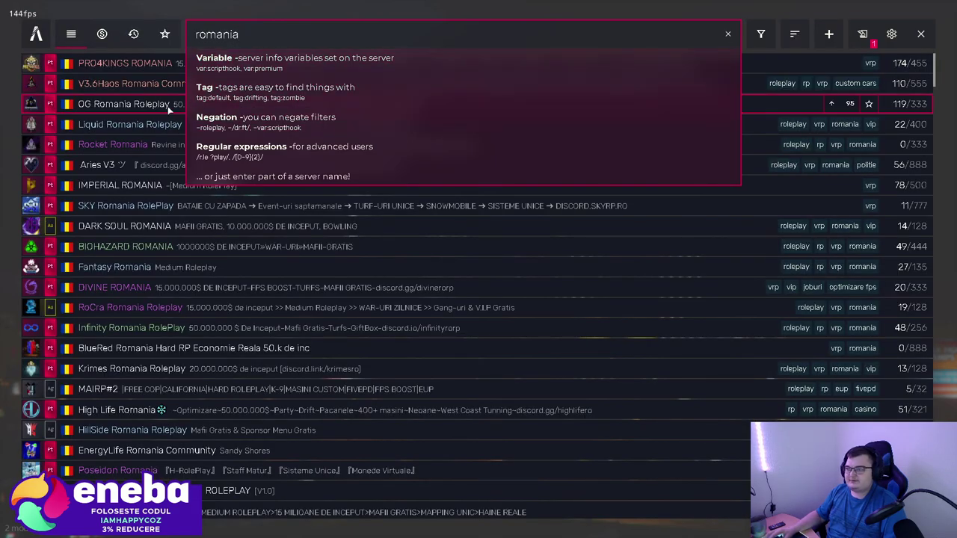
scroll(215, 372, down, 15)
scroll(193, 441, down, 15)
scroll(197, 415, up, 20)
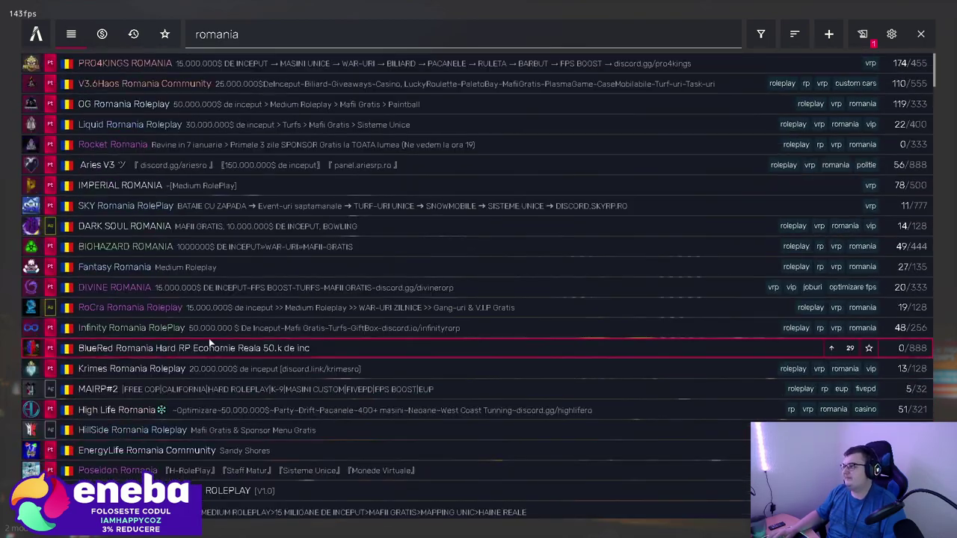
key(alt+F4)
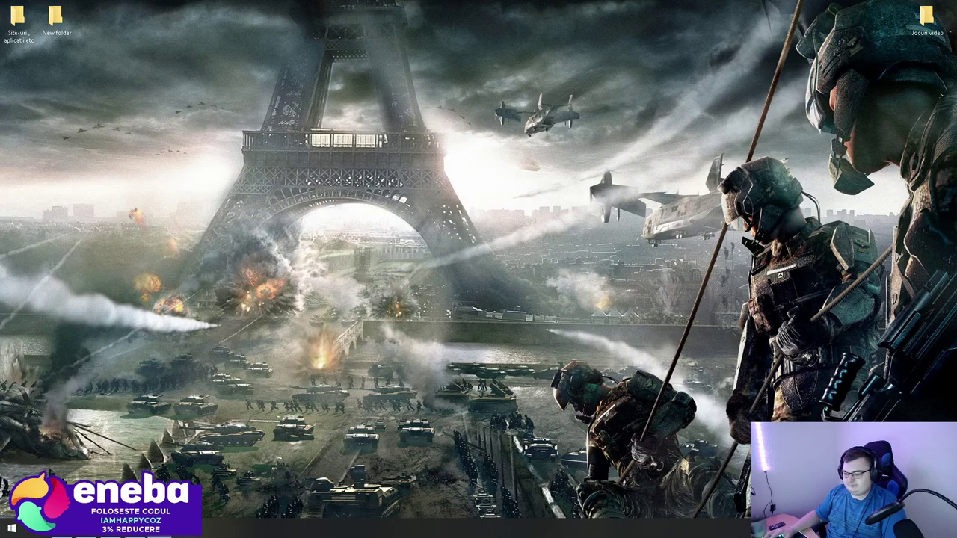
mouse_move(87, 529)
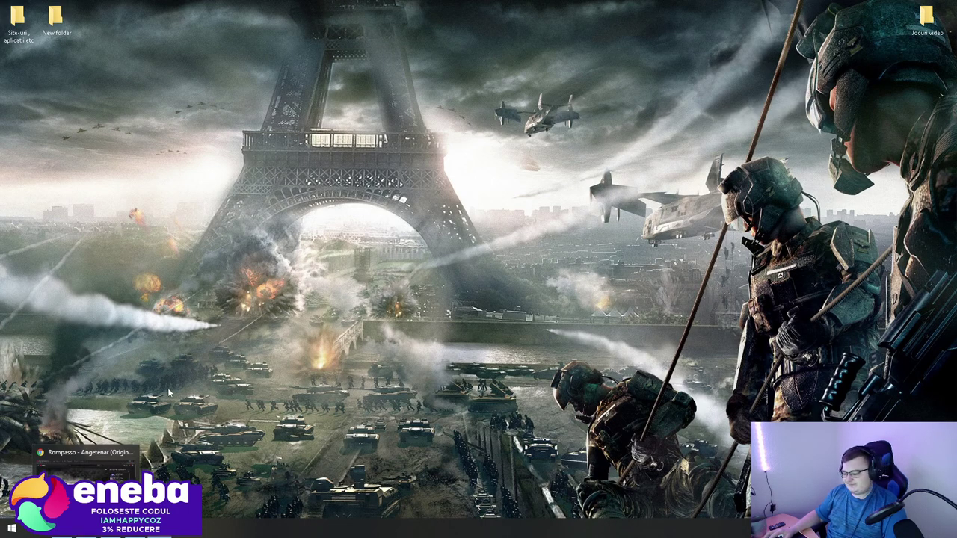
right_click(380, 183)
click(366, 197)
right_click(251, 197)
click(322, 225)
right_click(256, 202)
click(349, 230)
right_click(226, 232)
click(329, 267)
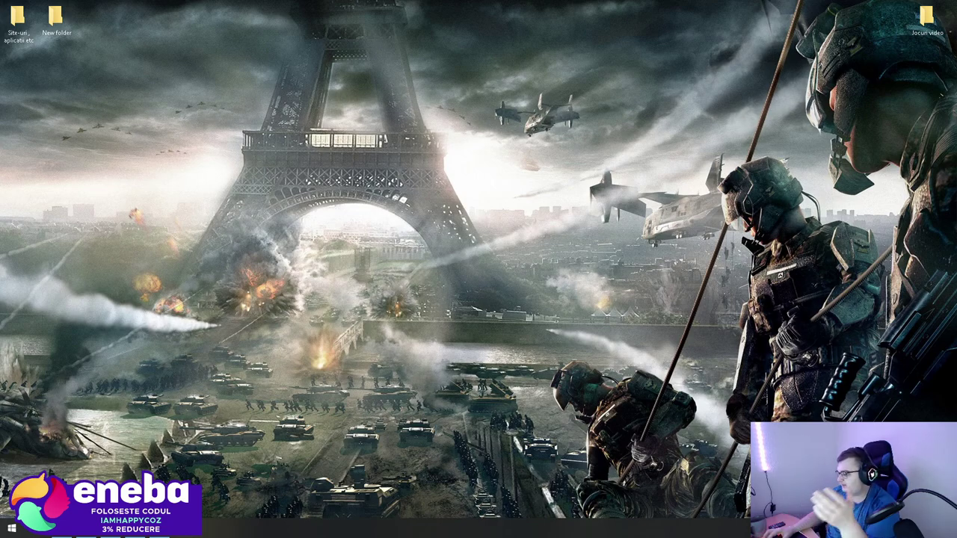
right_click(418, 155)
click(419, 155)
right_click(419, 155)
click(392, 185)
right_click(419, 155)
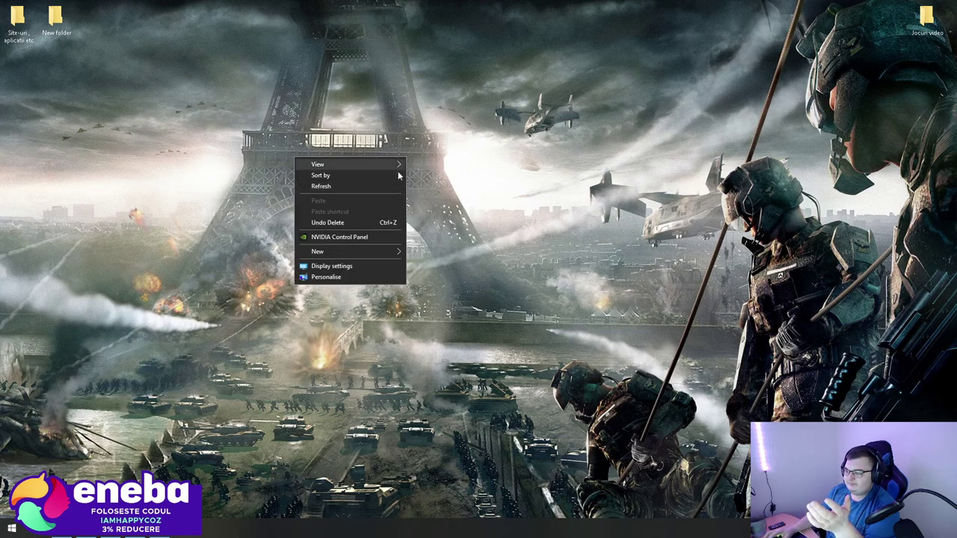
click(392, 185)
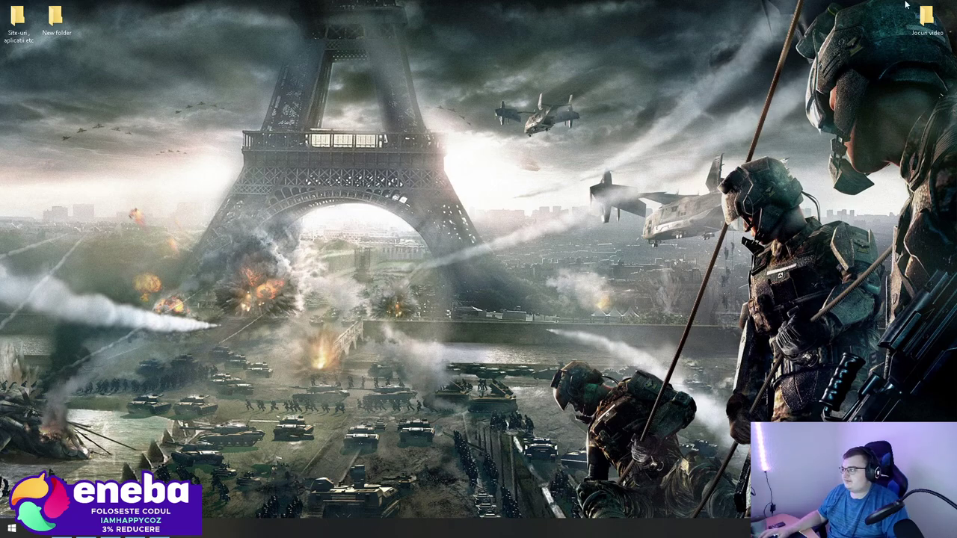
Open the Jocuri video folder to start FiveM again, minimize the folder and dismiss the Sign In prompt.
double_click(926, 18)
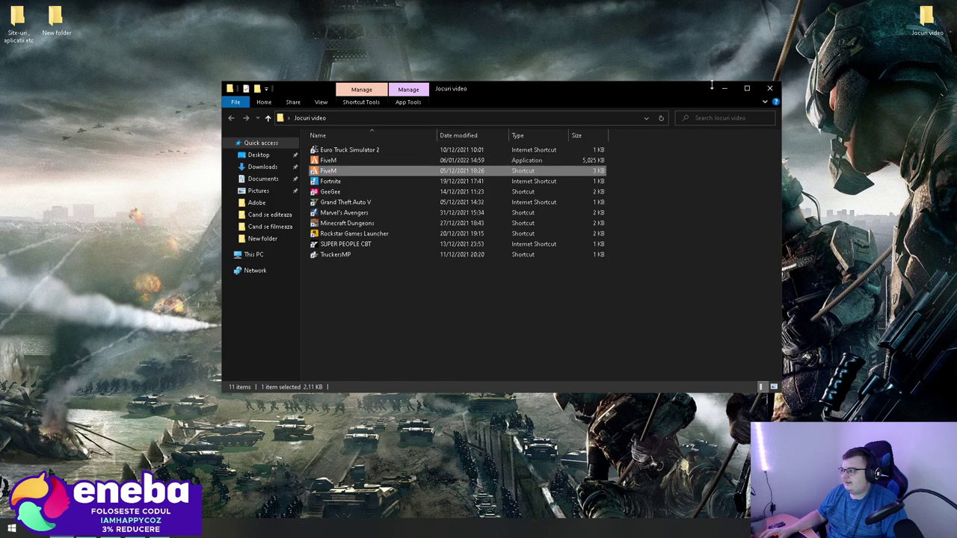
click(722, 88)
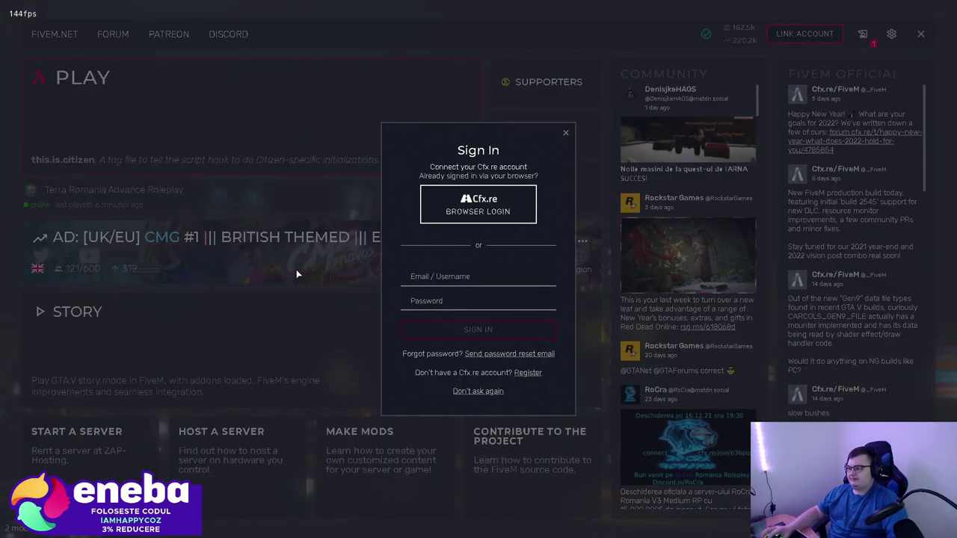
click(565, 133)
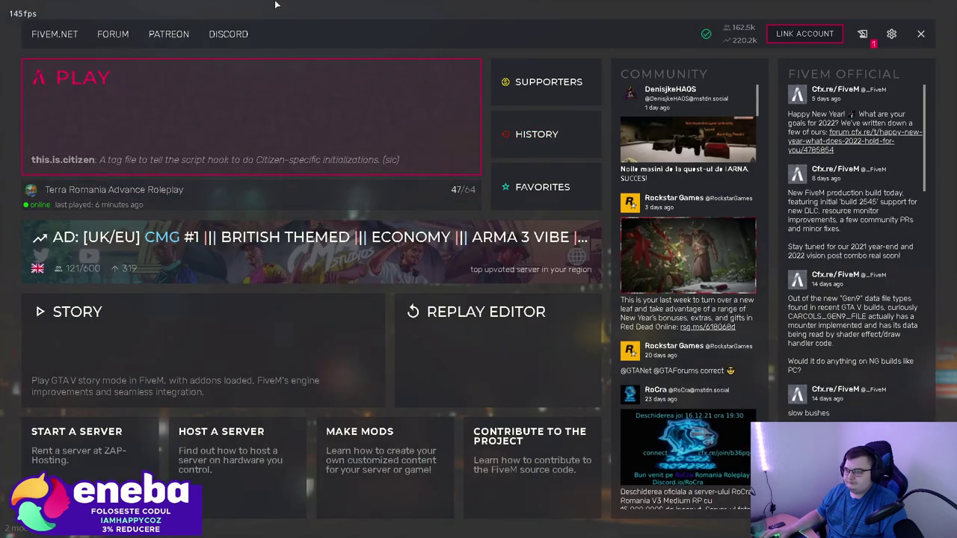
Switch to the NVIDIA Control Panel, open Manage 3D settings, view the global settings list and maximize the window.
key(super)
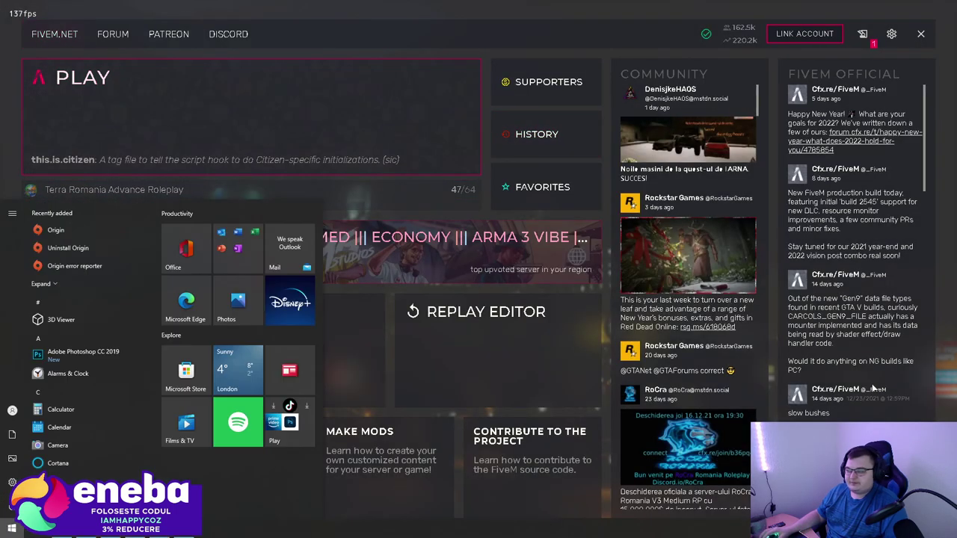
key(super)
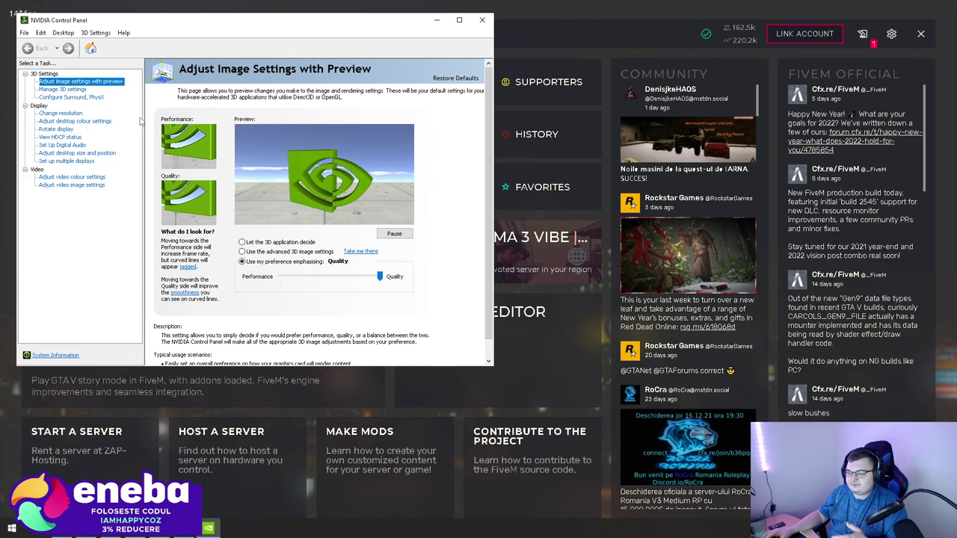
click(63, 89)
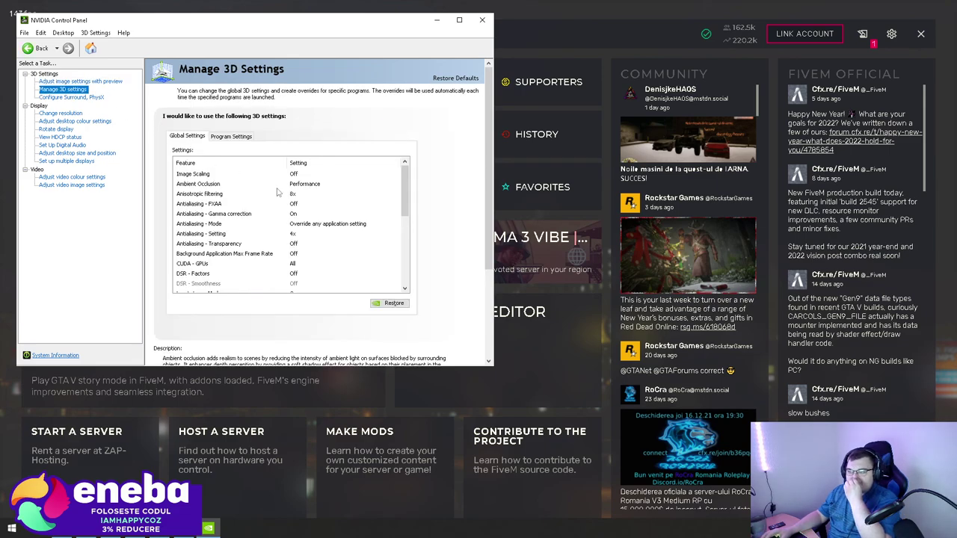
drag(408, 196, 408, 210)
click(460, 19)
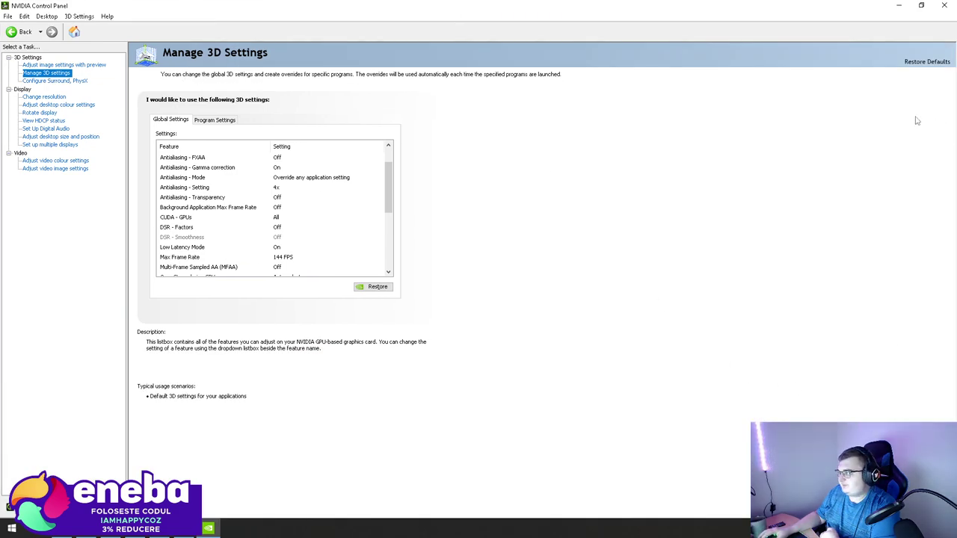
Review the global and program-specific 3D settings, including the maximum frame rate, and view the Configure Surround, PhysX page.
drag(390, 188, 388, 225)
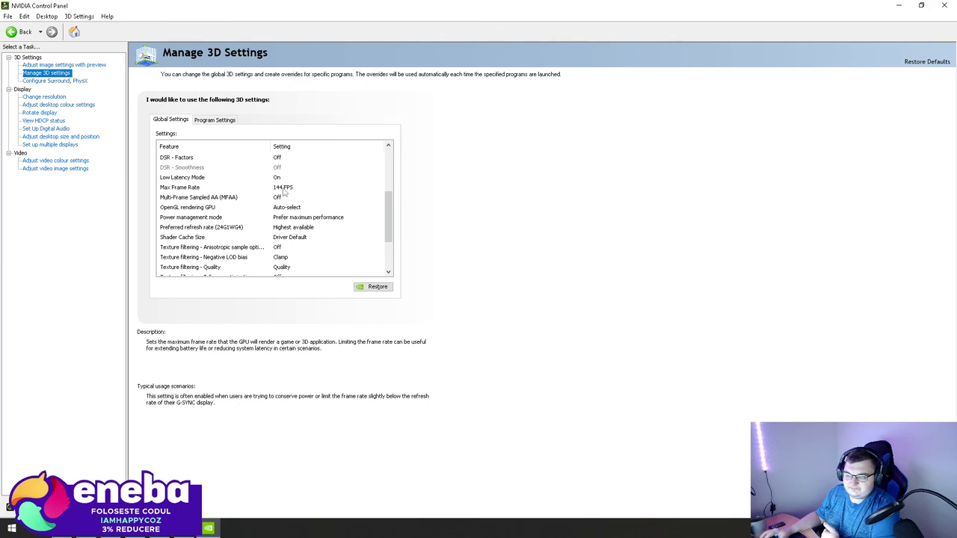
drag(388, 224, 388, 179)
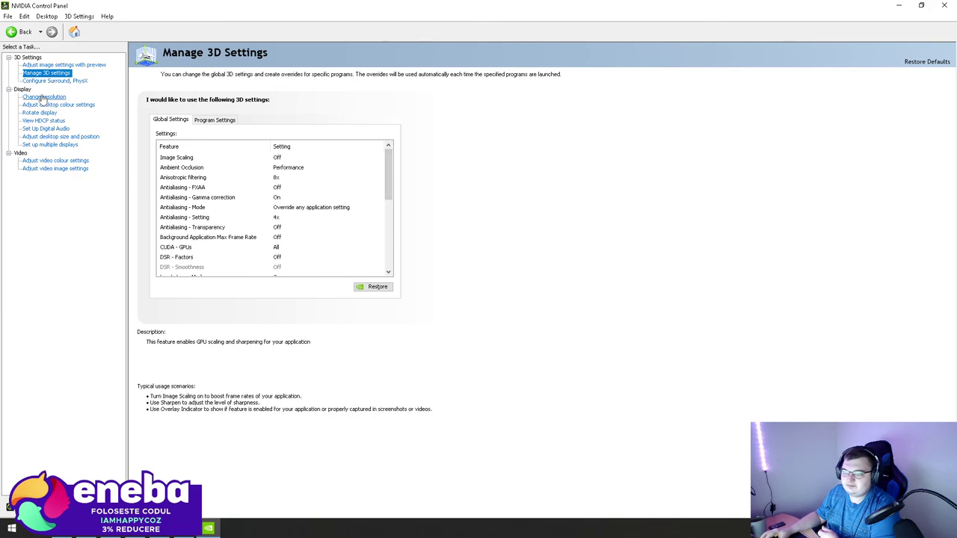
click(45, 82)
click(45, 72)
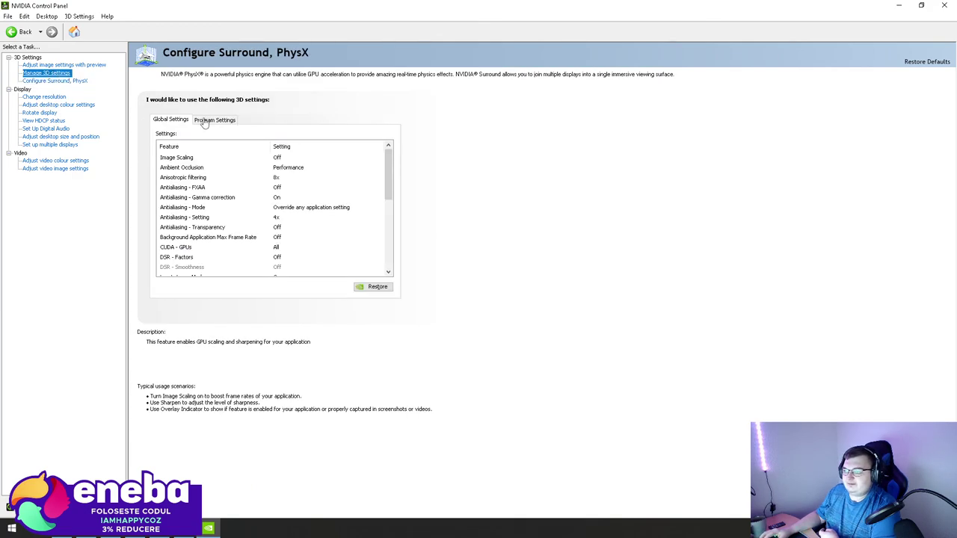
click(206, 120)
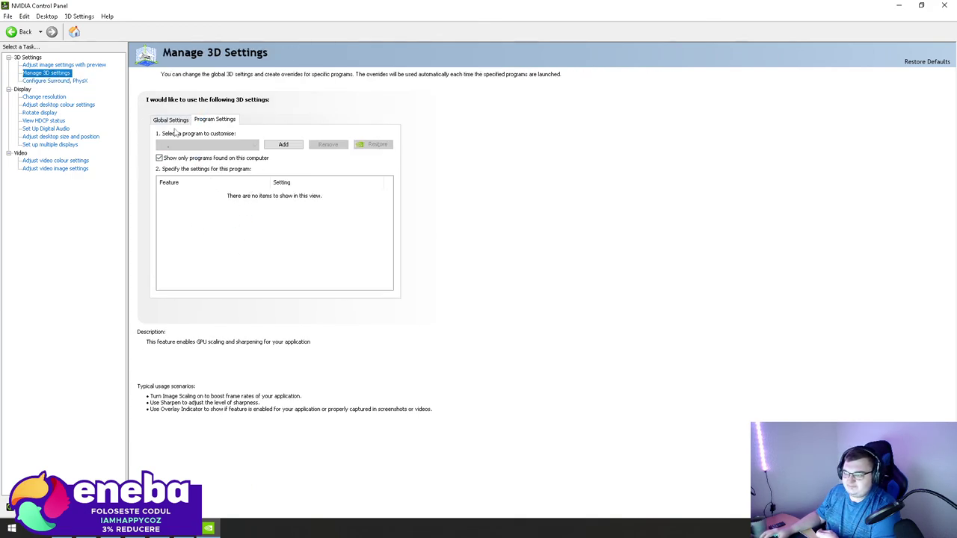
click(172, 120)
click(53, 81)
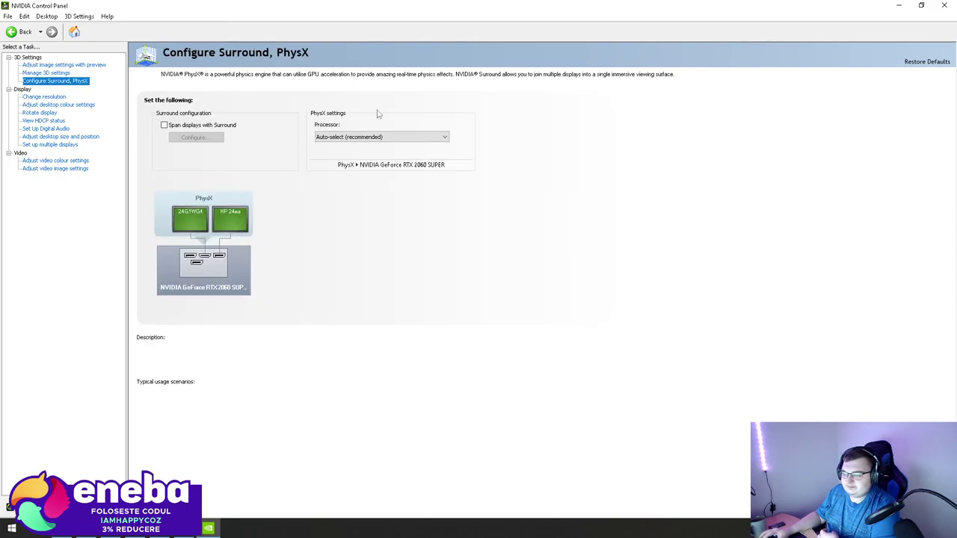
Open Change resolution and examine the 24G1WG4 display's resolution list and available refresh rates.
click(43, 96)
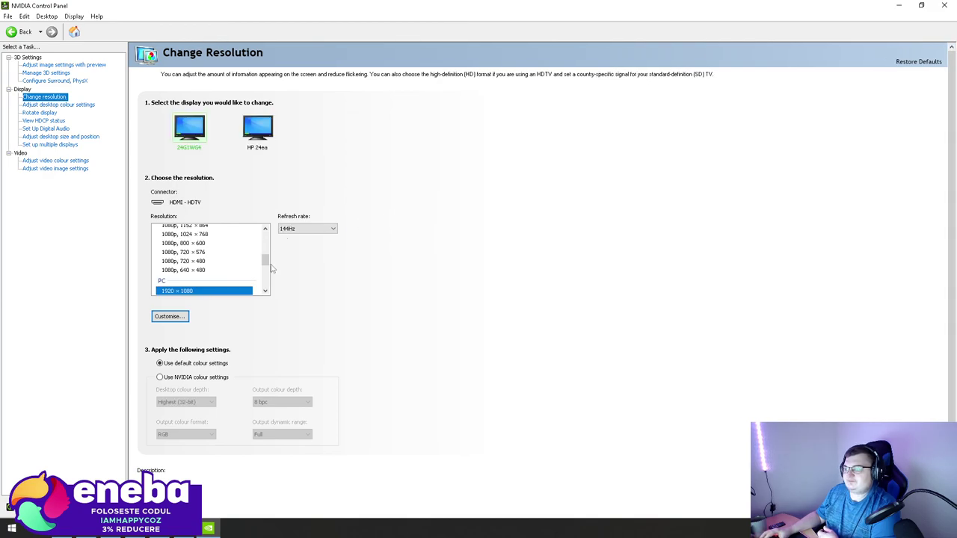
scroll(268, 271, down, 1)
scroll(261, 268, down, 2)
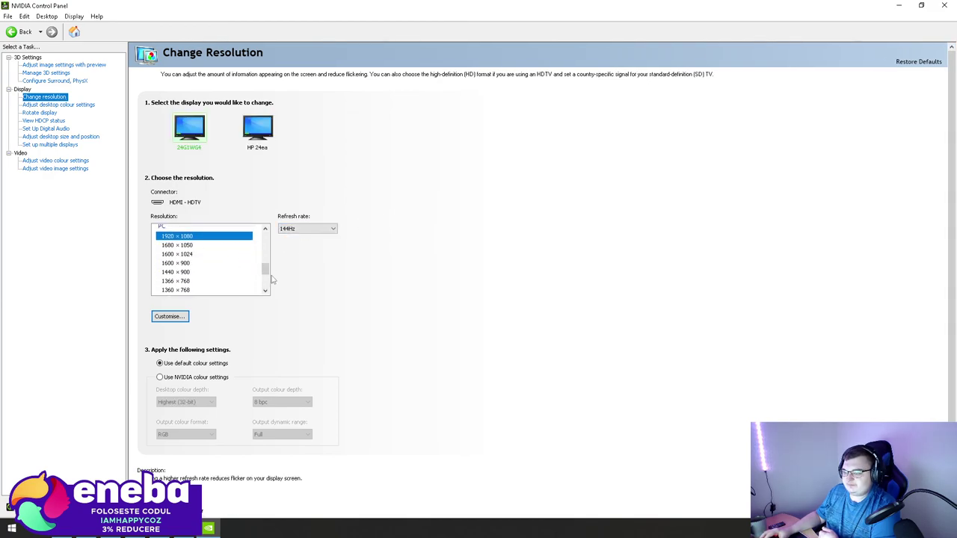
click(311, 230)
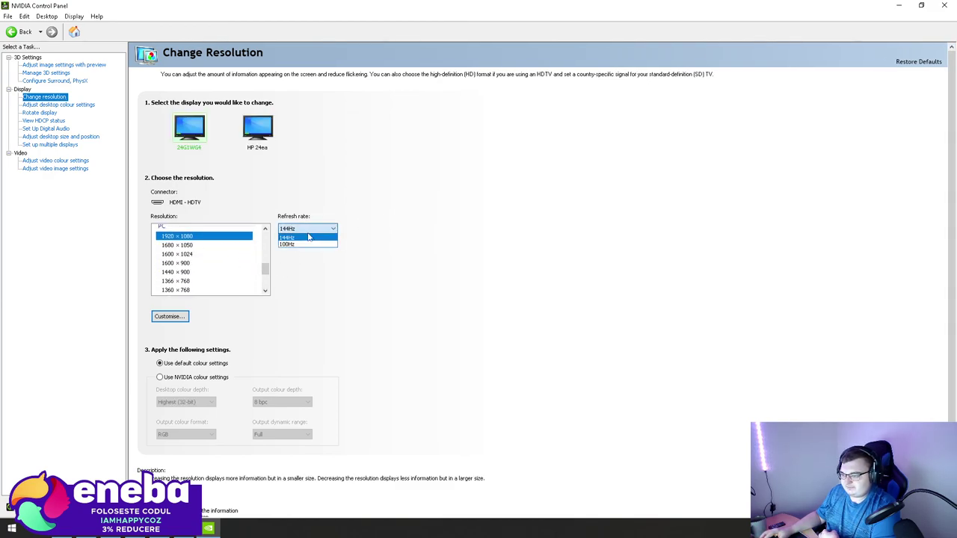
click(325, 280)
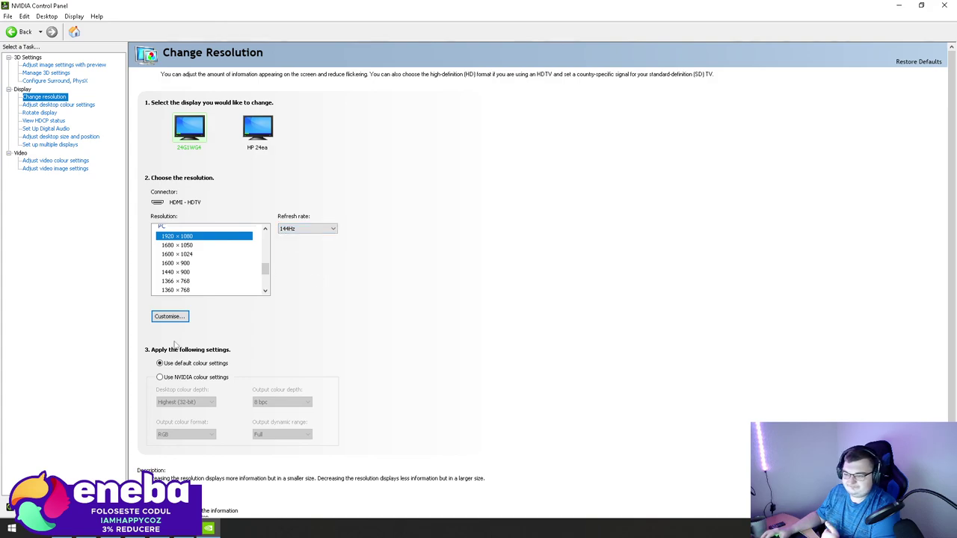
Check the native 1080p refresh rates, reselect 1920 × 1080 under PC, and look at the HP 24ea display before returning to 24G1WG4.
drag(265, 271, 271, 233)
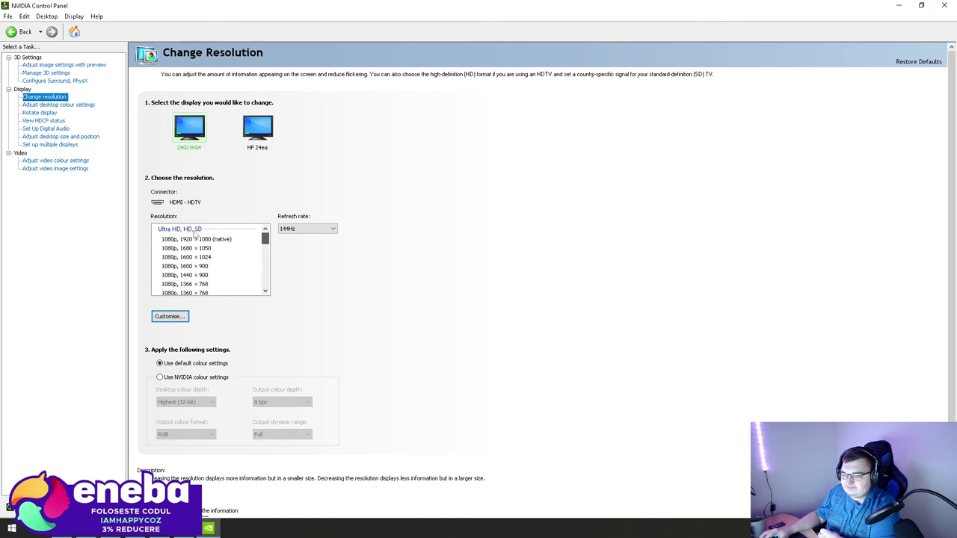
click(231, 240)
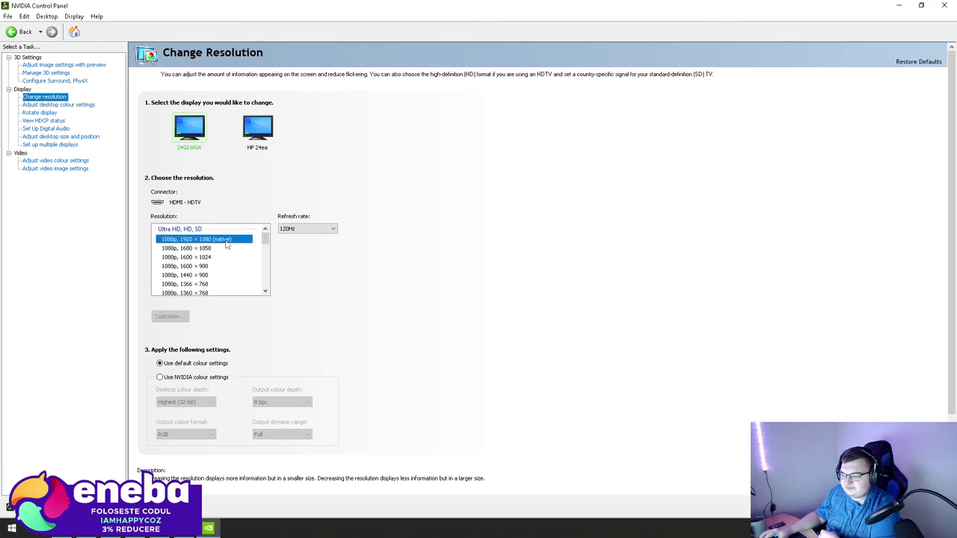
click(315, 233)
click(315, 235)
scroll(201, 269, down, 5)
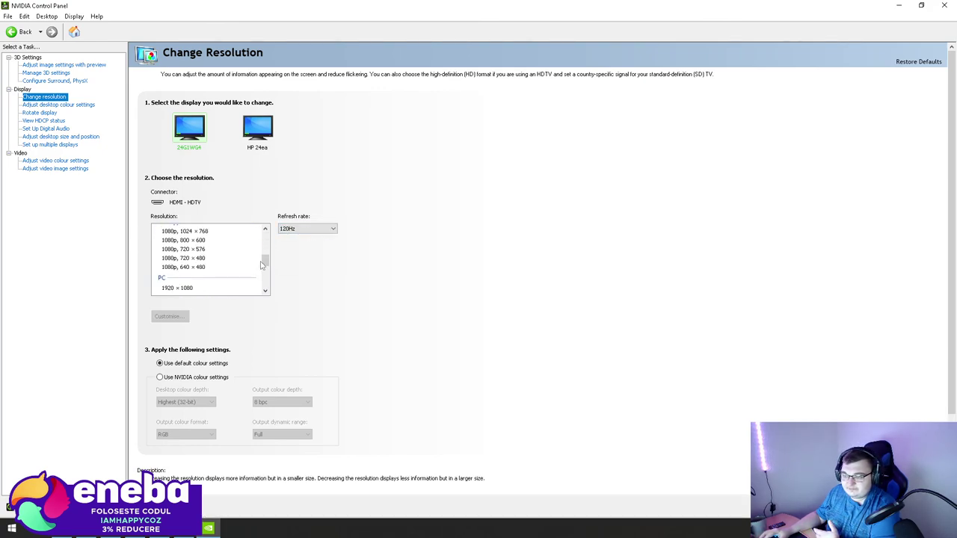
click(184, 290)
click(260, 133)
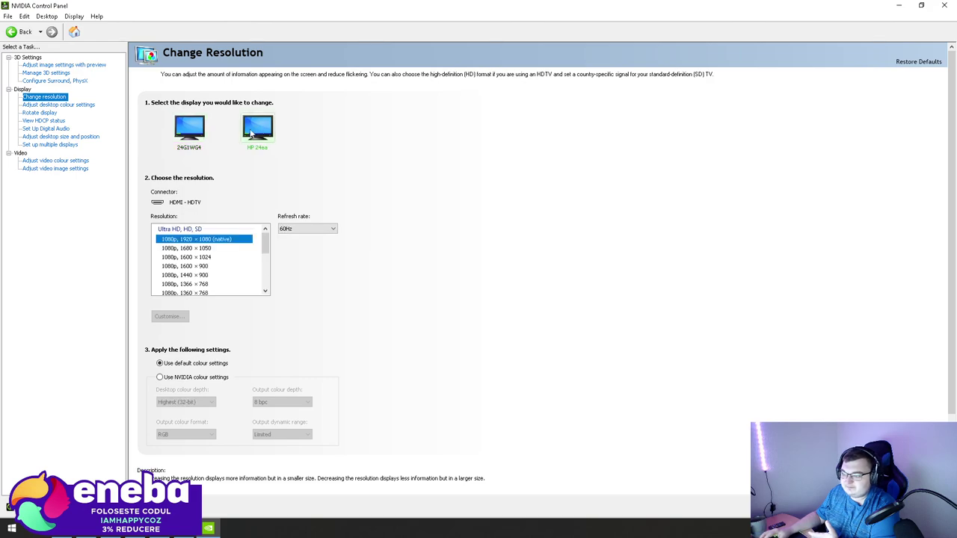
click(199, 133)
View the desktop colour, rotation and HDCP pages, then open Set Up Digital Audio, applying and keeping the pending display changes.
click(64, 105)
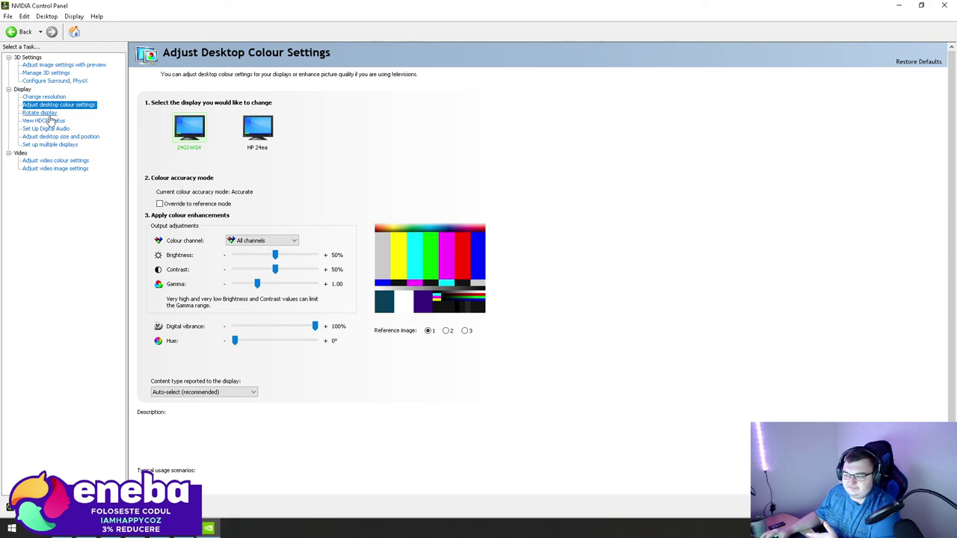
key(Down)
key(Down)
key(Down)
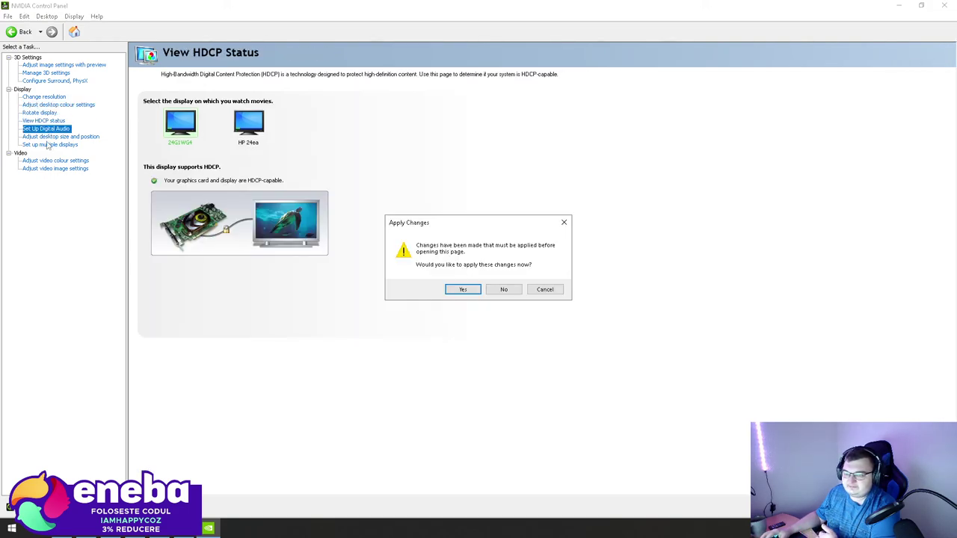
click(503, 290)
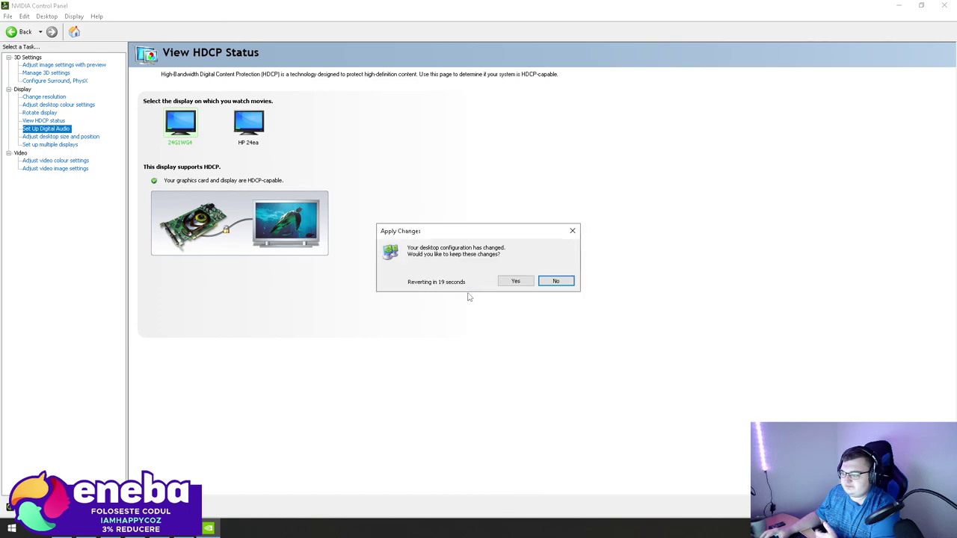
click(516, 282)
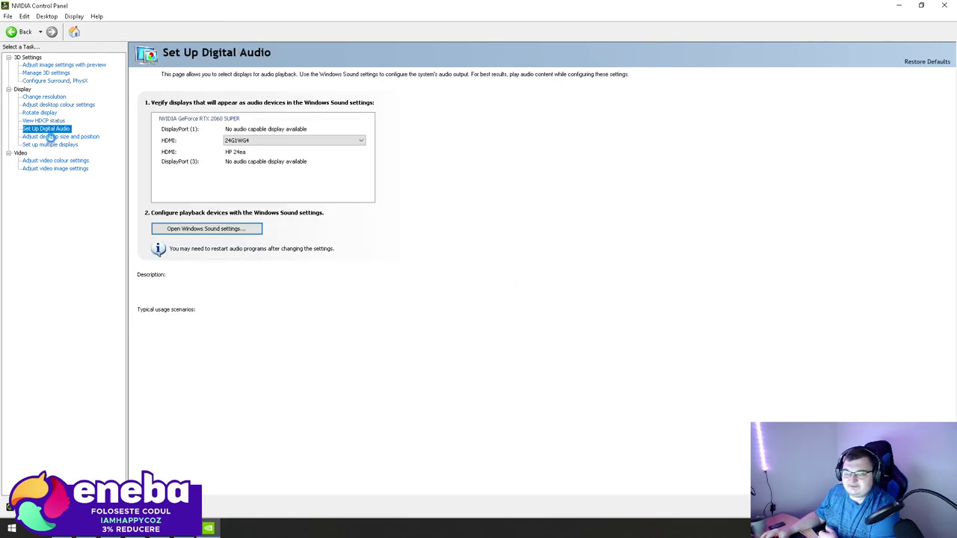
Review the desktop size and position settings, checking scaling for the 24G1WG4 and HP 24ea displays and the Size options.
click(52, 138)
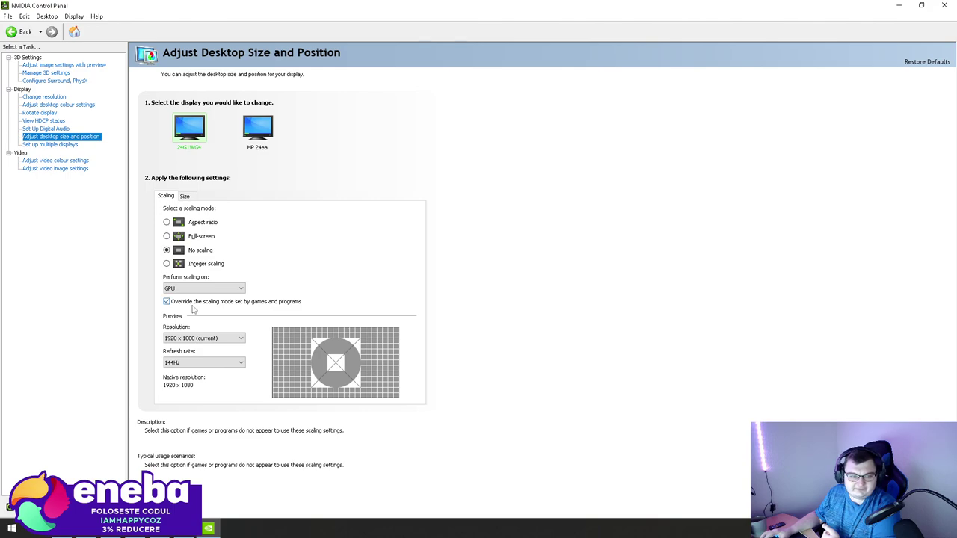
click(258, 128)
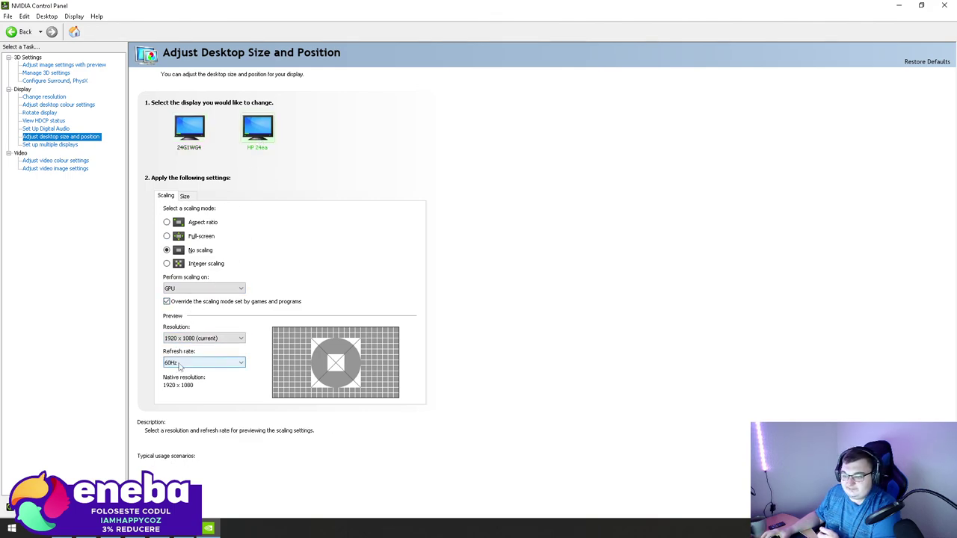
click(196, 133)
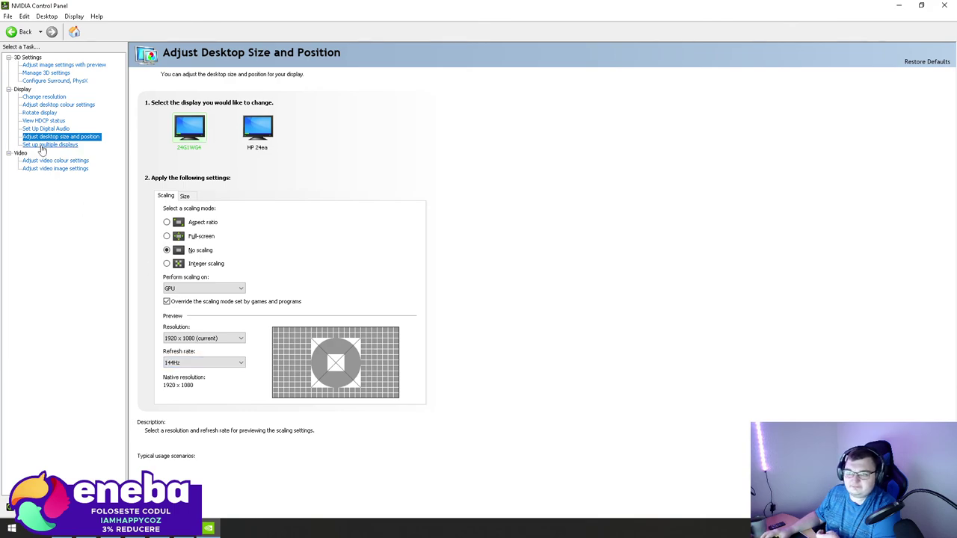
click(191, 197)
click(159, 199)
View the multiple displays, video colour and video image settings pages, and return to Change resolution.
click(50, 144)
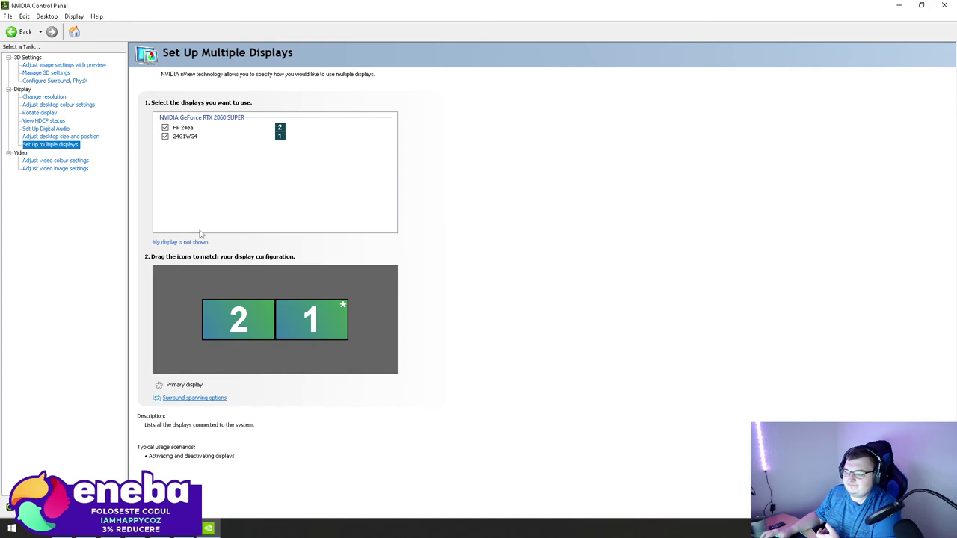
click(56, 160)
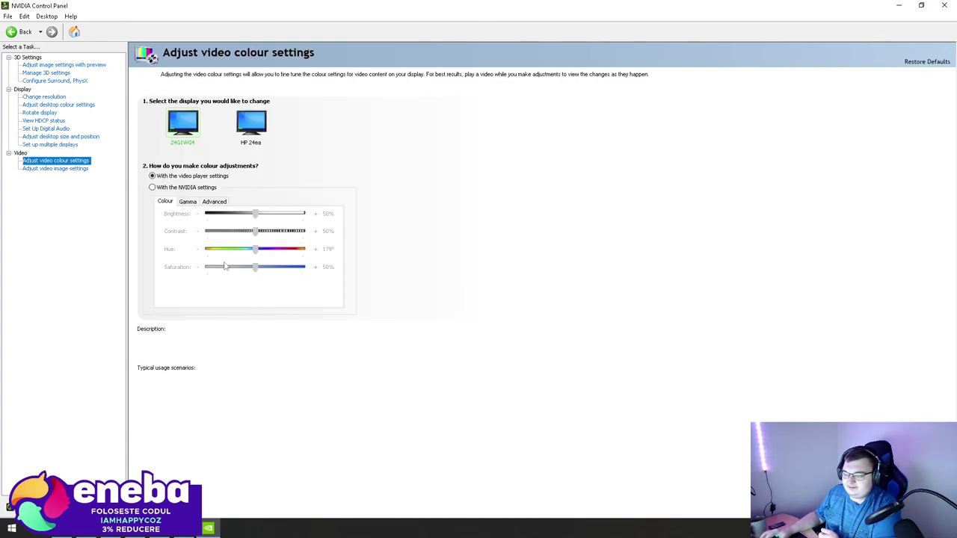
click(47, 169)
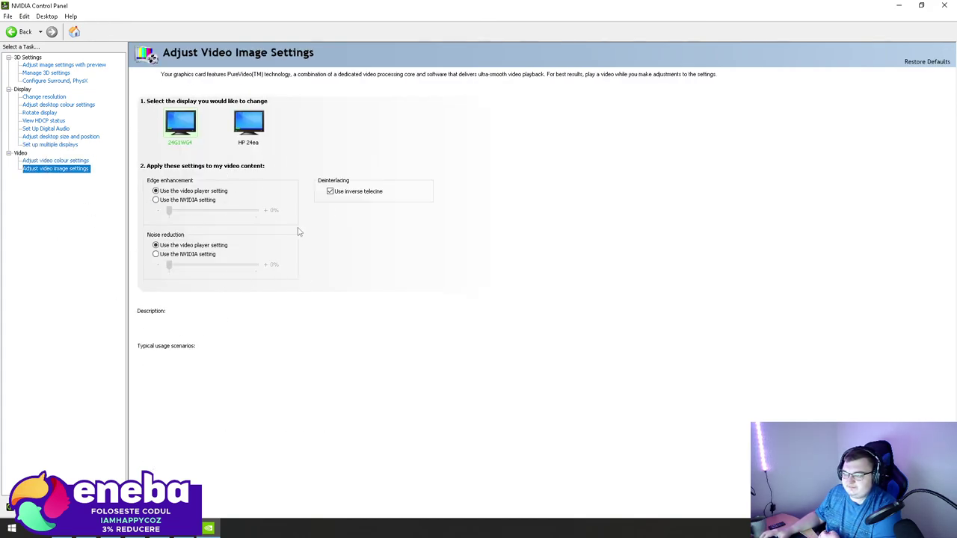
click(45, 97)
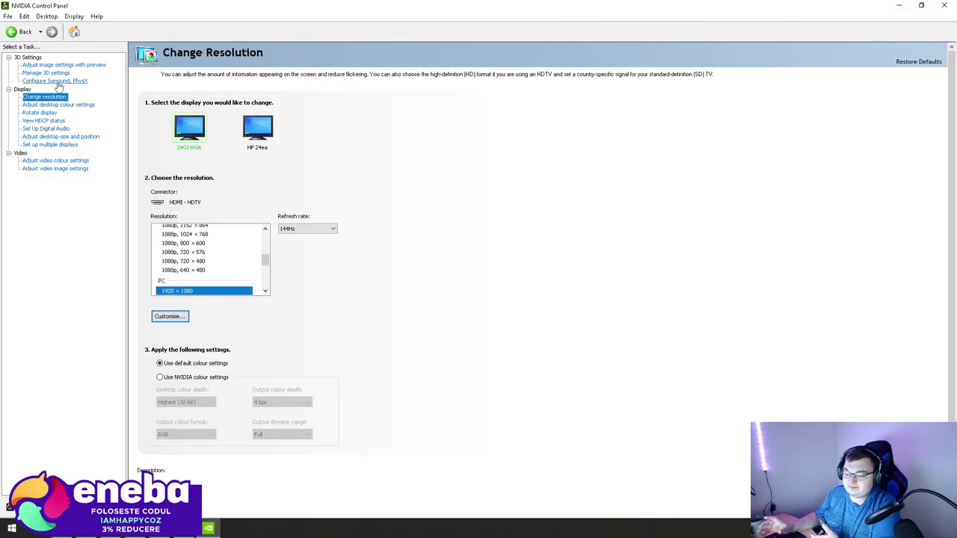
Restore the NVIDIA Control Panel window to its smaller size and switch to the FiveM main menu.
click(921, 5)
click(483, 20)
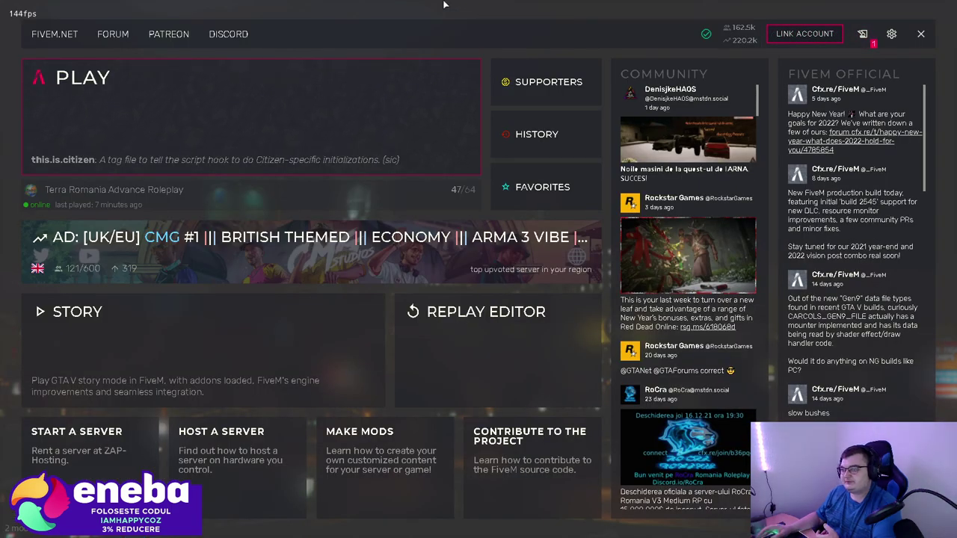